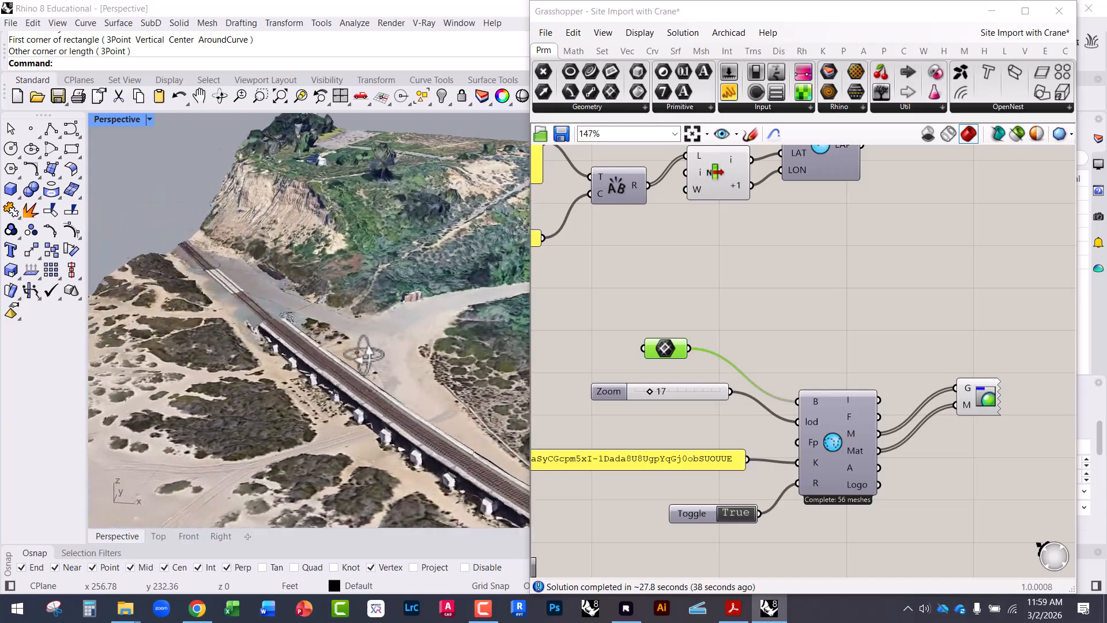
Bake the textured site meshes from the material preview component into the Rhino model and close the Grasshopper window
{"action": "scroll", "coordinate": [211, 353], "scroll_direction": "down", "scroll_amount": 1}
{"action": "right_click_drag", "start_coordinate": [402, 352], "coordinate": [378, 337]}
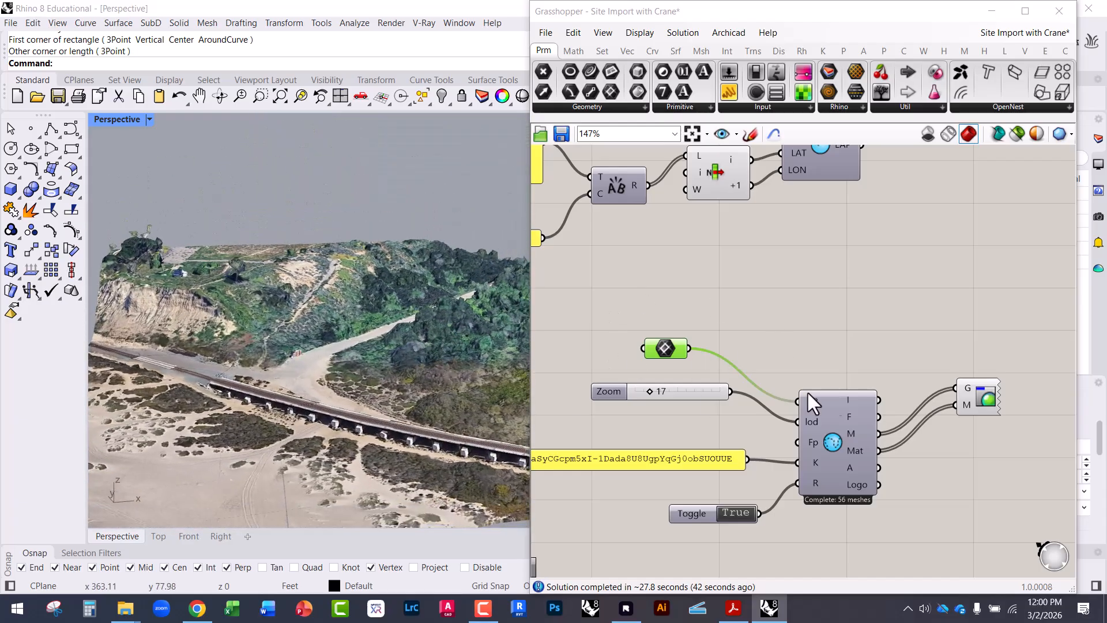
{"action": "left_click", "coordinate": [981, 397]}
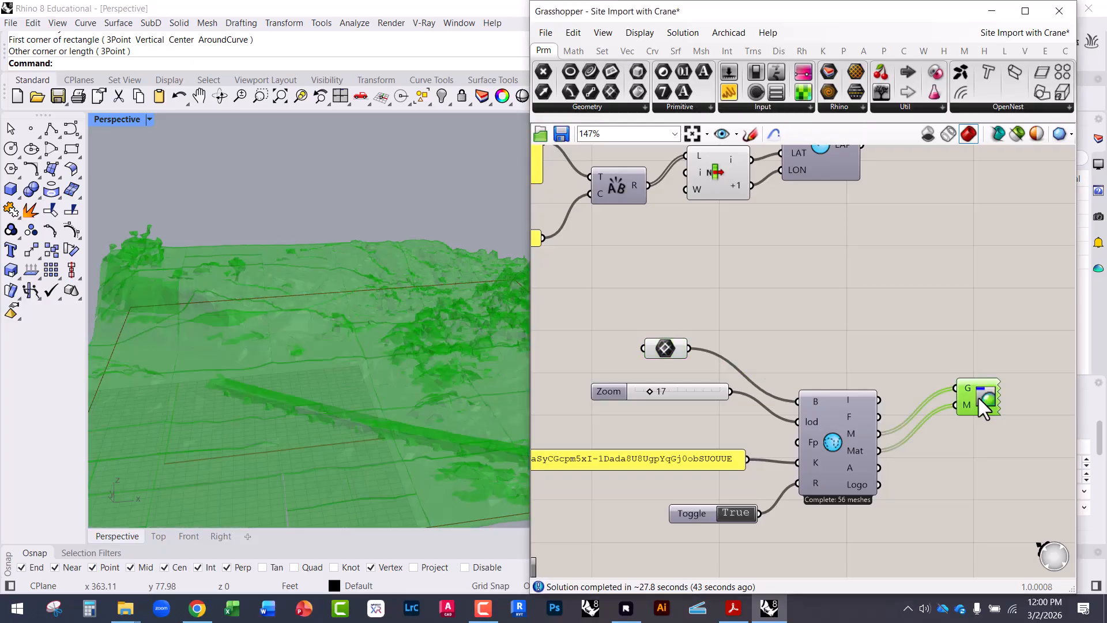
{"action": "middle_click", "coordinate": [902, 316]}
{"action": "left_click", "coordinate": [928, 340]}
{"action": "right_click_drag", "start_coordinate": [448, 369], "coordinate": [403, 359]}
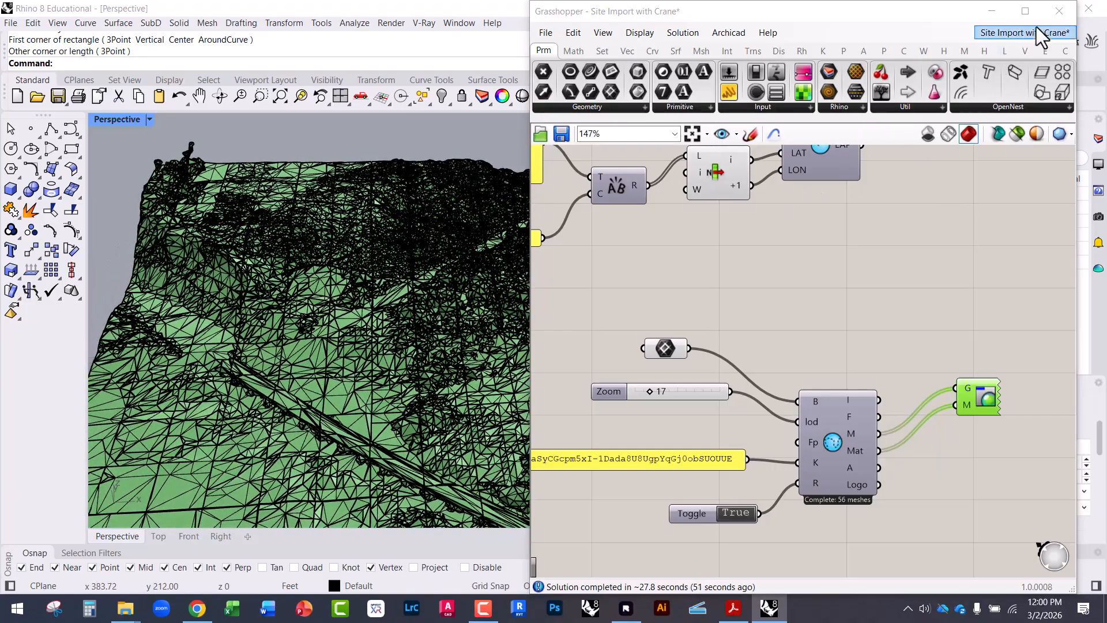
{"action": "left_click", "coordinate": [1059, 11]}
Examine the baked terrain's mesh tiles and triangulated edges from several angles, near the bridge and the cliff
{"action": "right_click_drag", "start_coordinate": [344, 323], "coordinate": [502, 393]}
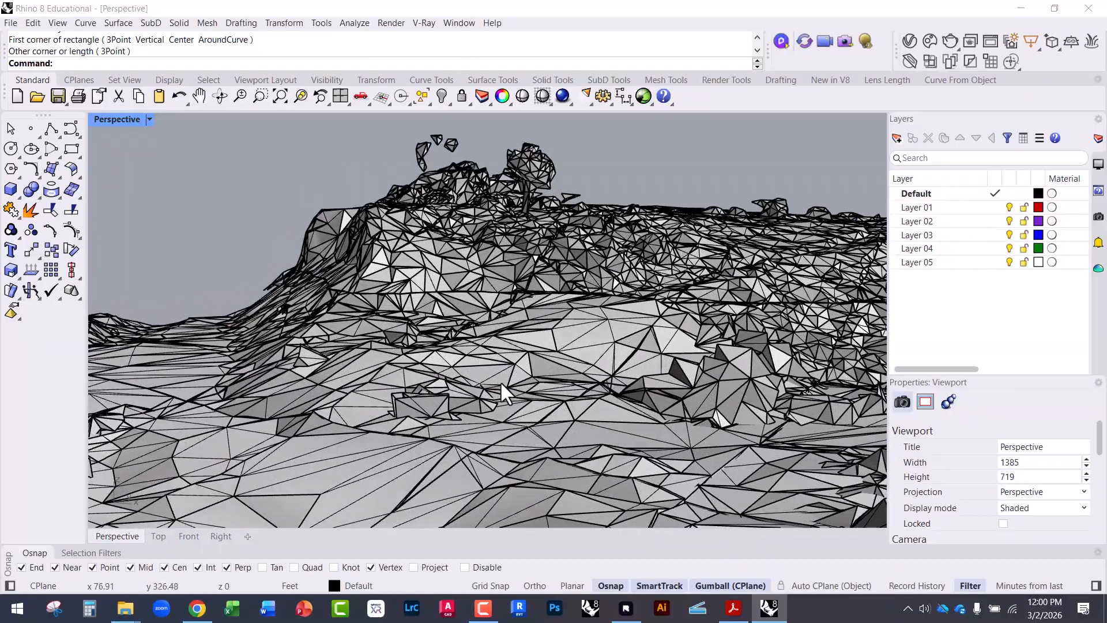
{"action": "scroll", "coordinate": [533, 388], "scroll_direction": "down", "scroll_amount": 8}
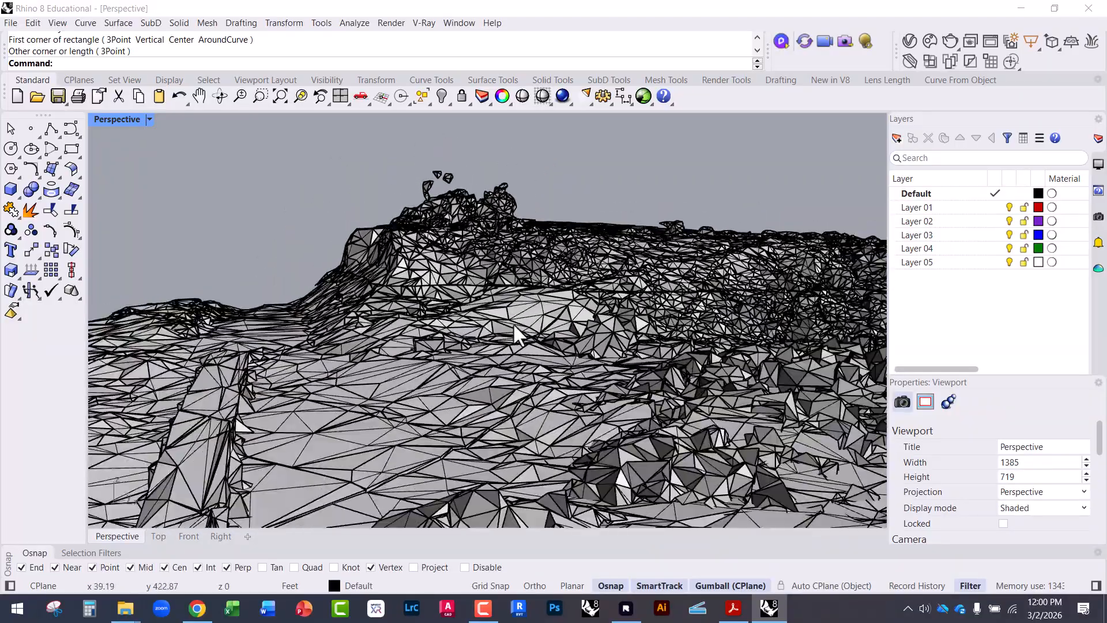
{"action": "scroll", "coordinate": [698, 364], "scroll_direction": "up", "scroll_amount": 5}
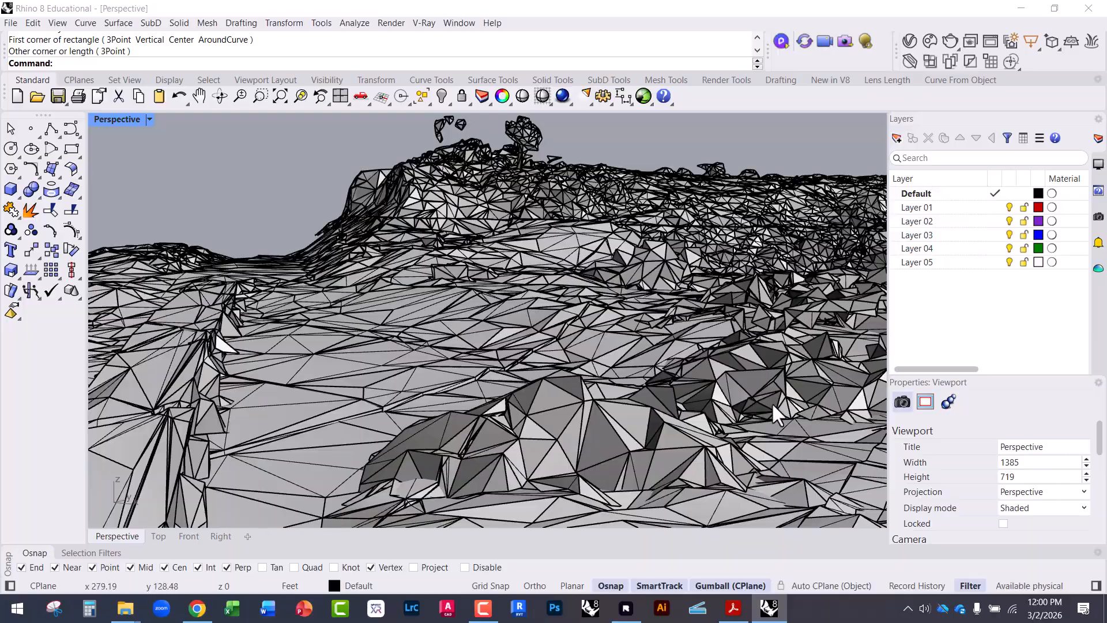
{"action": "scroll", "coordinate": [725, 385], "scroll_direction": "up", "scroll_amount": 5}
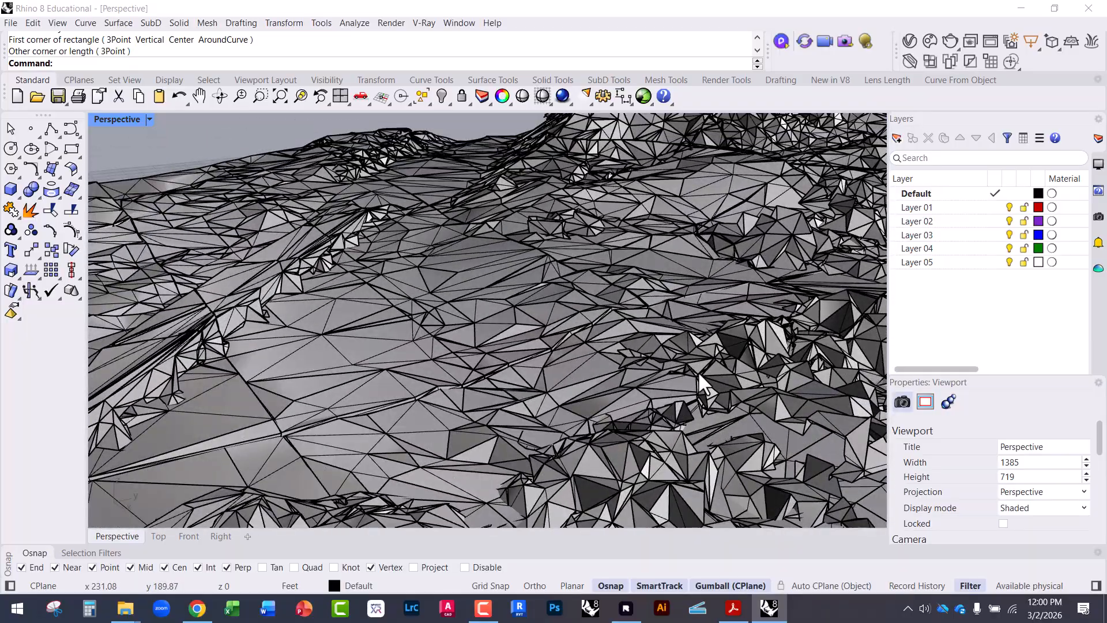
{"action": "left_click", "coordinate": [699, 374]}
{"action": "scroll", "coordinate": [620, 379], "scroll_direction": "down", "scroll_amount": 2}
{"action": "key", "text": "Escape"}
{"action": "mouse_move", "coordinate": [686, 398]}
{"action": "right_mouse_down"}
{"action": "mouse_move", "coordinate": [649, 374]}
{"action": "mouse_move", "coordinate": [669, 398]}
{"action": "right_mouse_up"}
{"action": "scroll", "coordinate": [670, 368], "scroll_direction": "down", "scroll_amount": 5}
{"action": "scroll", "coordinate": [560, 266], "scroll_direction": "up", "scroll_amount": 4}
{"action": "mouse_move", "coordinate": [583, 271]}
{"action": "right_mouse_down"}
{"action": "mouse_move", "coordinate": [600, 231]}
{"action": "mouse_move", "coordinate": [577, 254]}
{"action": "right_mouse_up"}
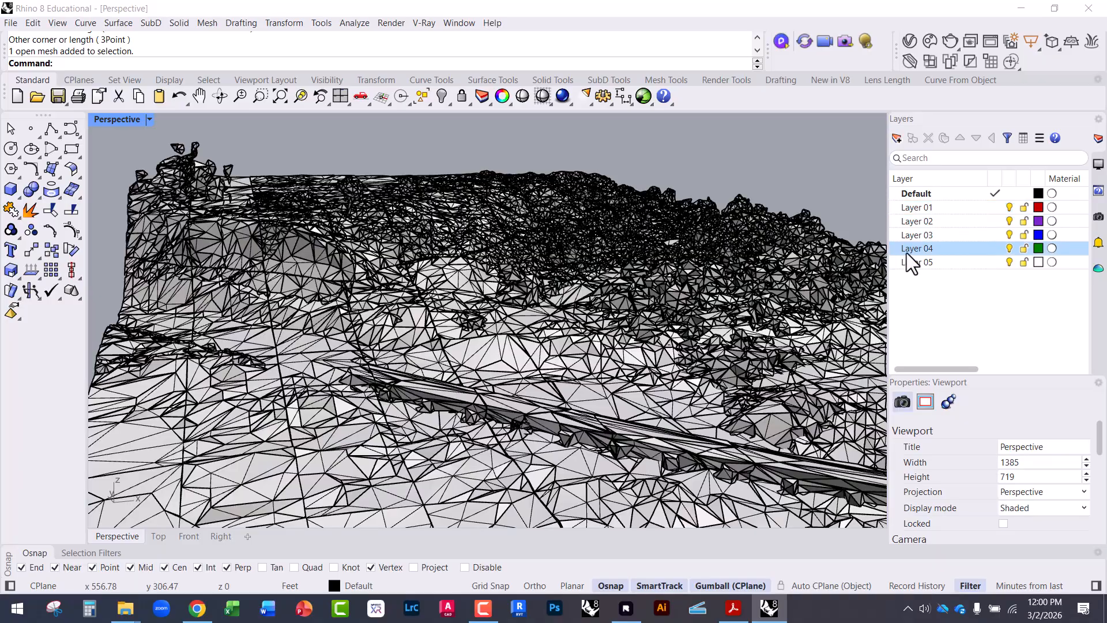
{"action": "scroll", "coordinate": [565, 433], "scroll_direction": "down", "scroll_amount": 1}
{"action": "right_click_drag", "start_coordinate": [484, 353], "coordinate": [406, 360]}
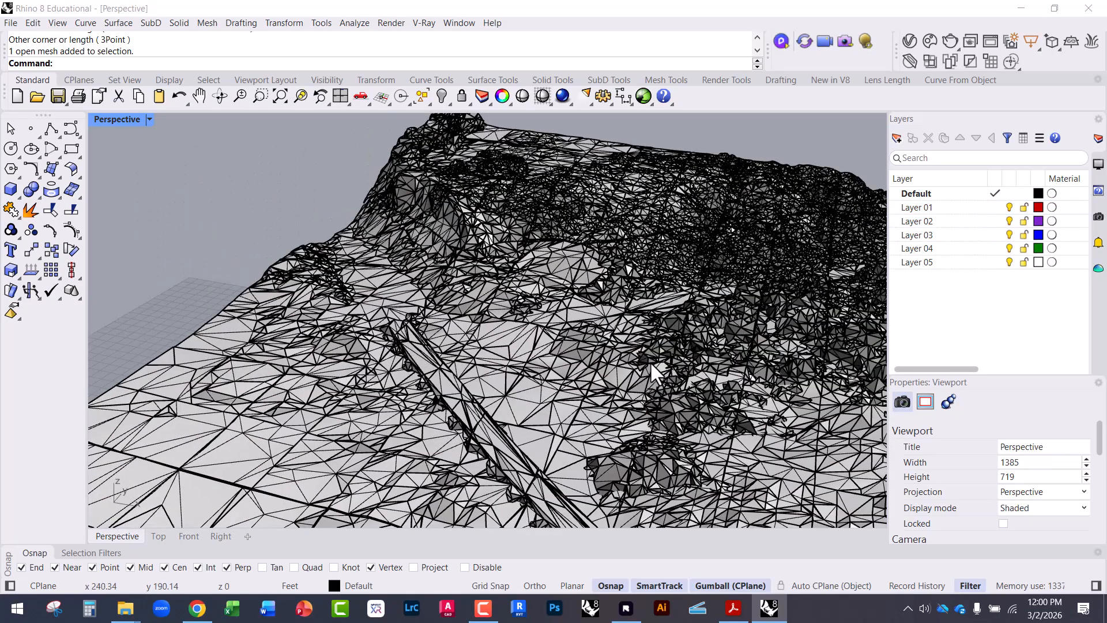
{"action": "right_click_drag", "start_coordinate": [528, 369], "coordinate": [483, 330]}
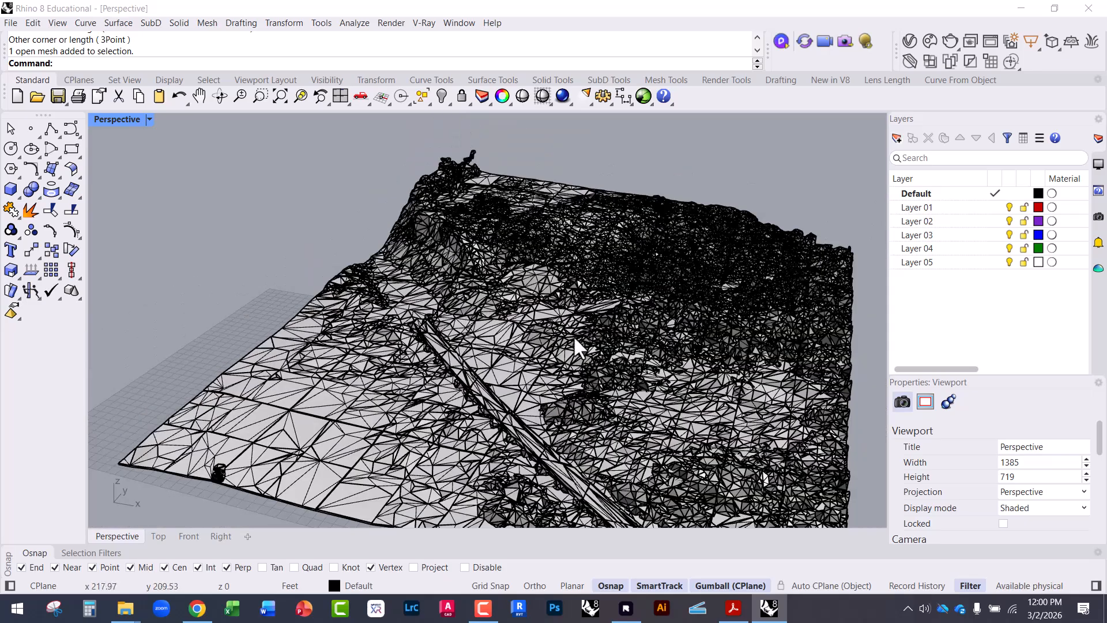
{"action": "left_click", "coordinate": [575, 345]}
{"action": "left_click", "coordinate": [258, 281]}
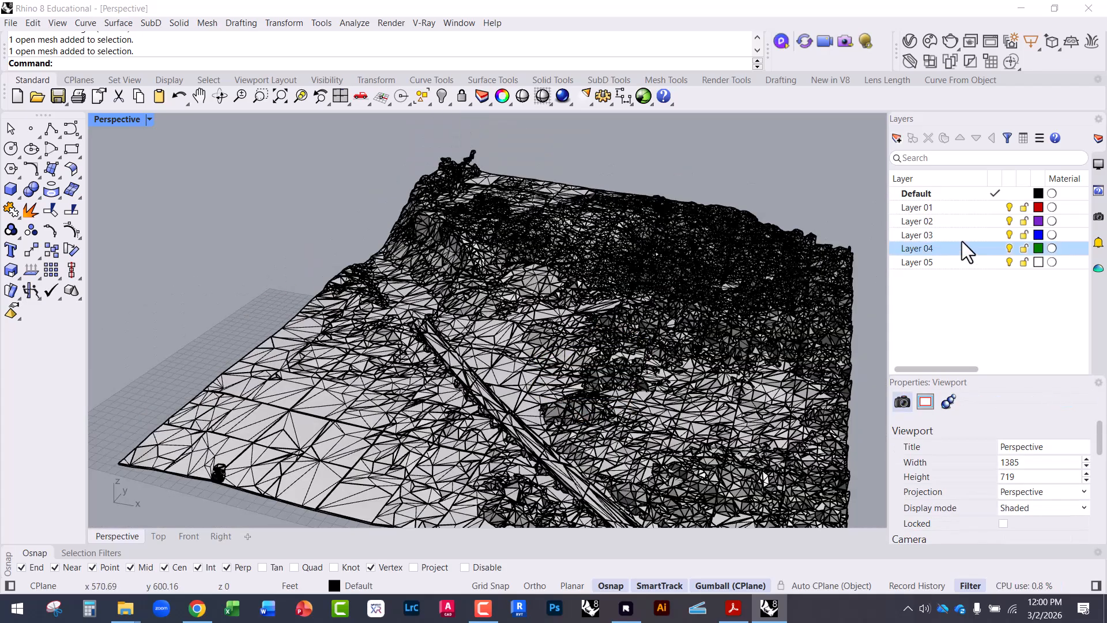
Join the two adjacent terrain mesh tiles at the far end of the bridge into one mesh
{"action": "scroll", "coordinate": [555, 317], "scroll_direction": "up", "scroll_amount": 6}
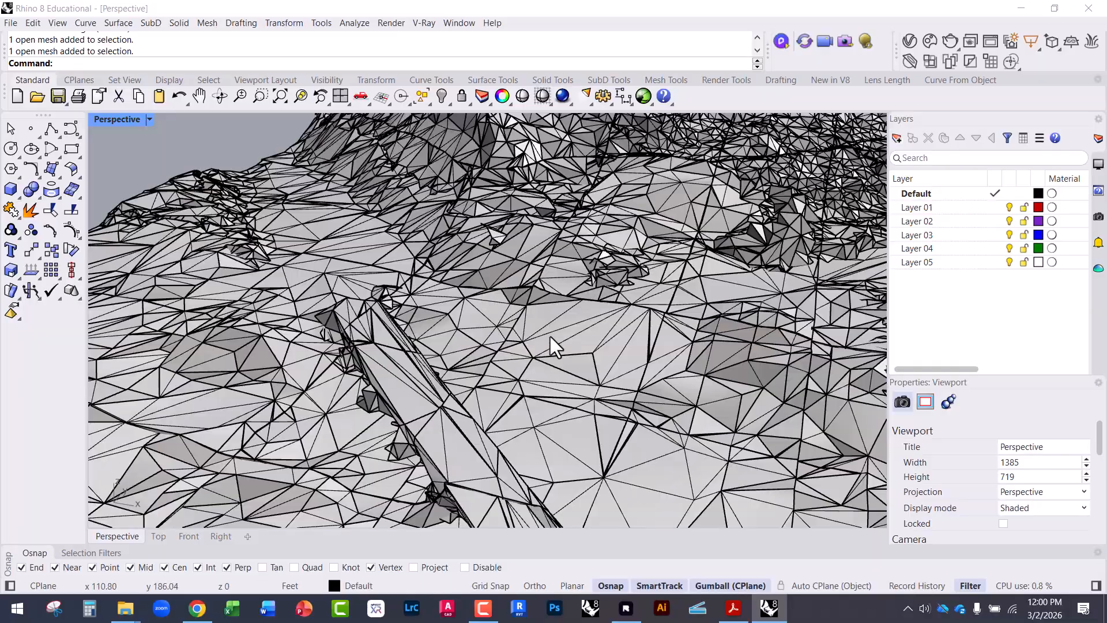
{"action": "left_click", "coordinate": [557, 347]}
{"action": "left_click_drag", "start_coordinate": [438, 316], "coordinate": [490, 276]}
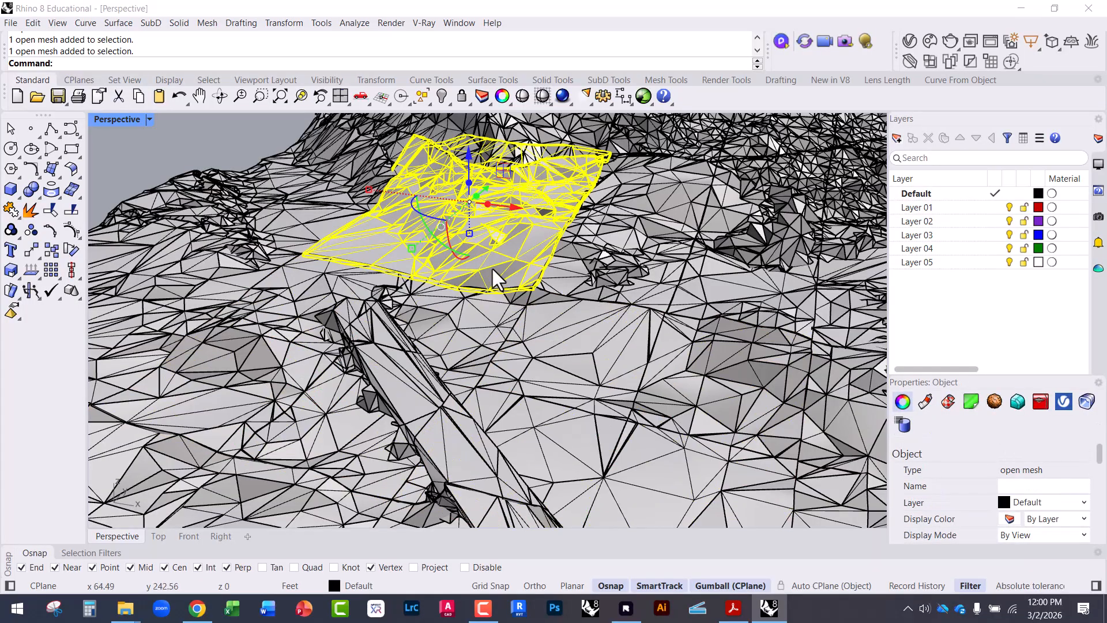
{"action": "left_click", "coordinate": [486, 317], "text": "shift"}
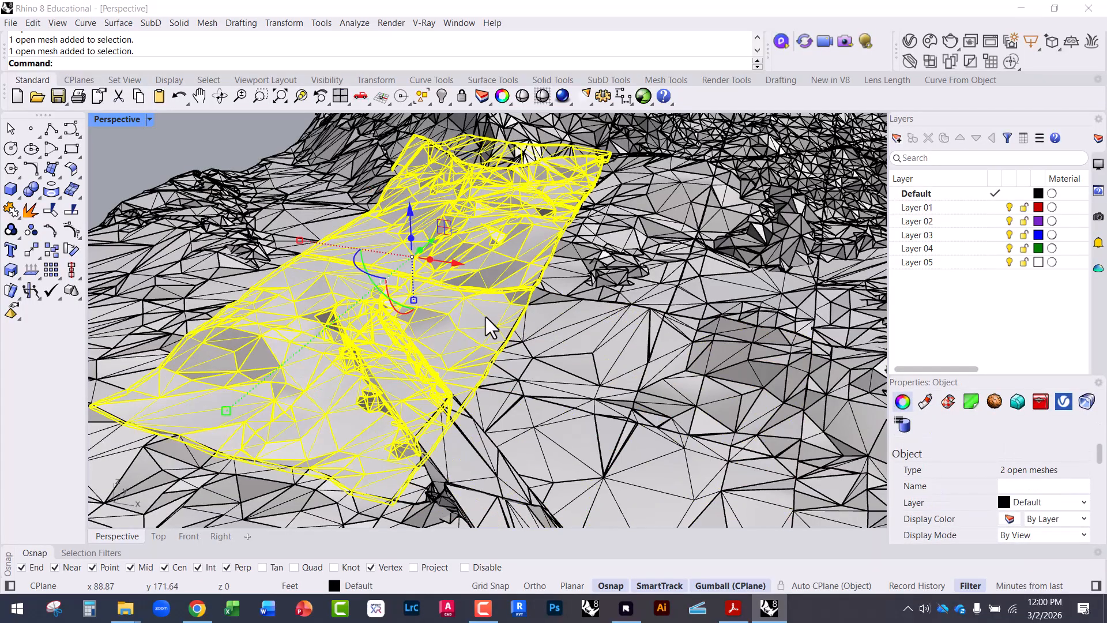
{"action": "key", "text": "Return"}
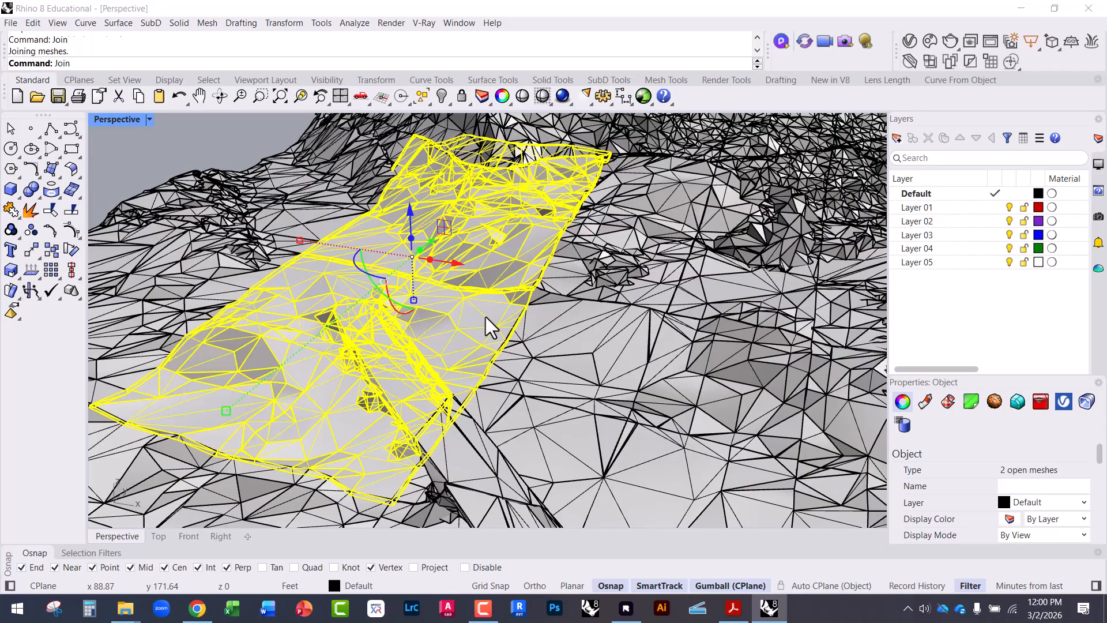
{"action": "left_click", "coordinate": [251, 167]}
{"action": "left_click", "coordinate": [447, 212]}
{"action": "left_click", "coordinate": [220, 173]}
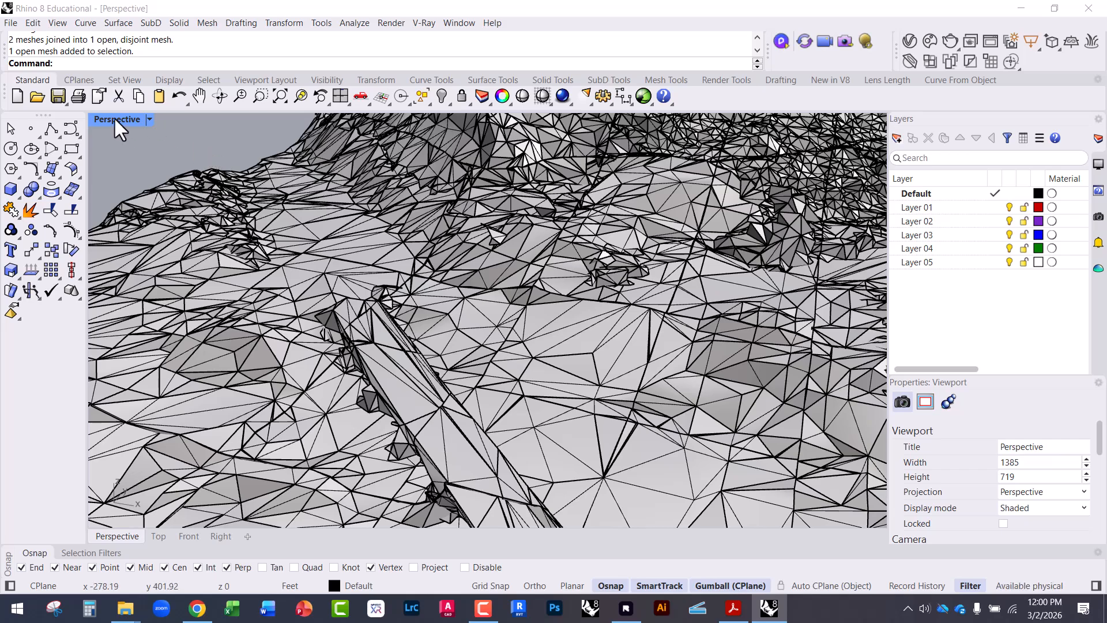
Set the Perspective viewport's display mode to Rendered and inspect the textures around the joined mesh tiles
{"action": "left_click", "coordinate": [116, 119]}
{"action": "left_click", "coordinate": [193, 166]}
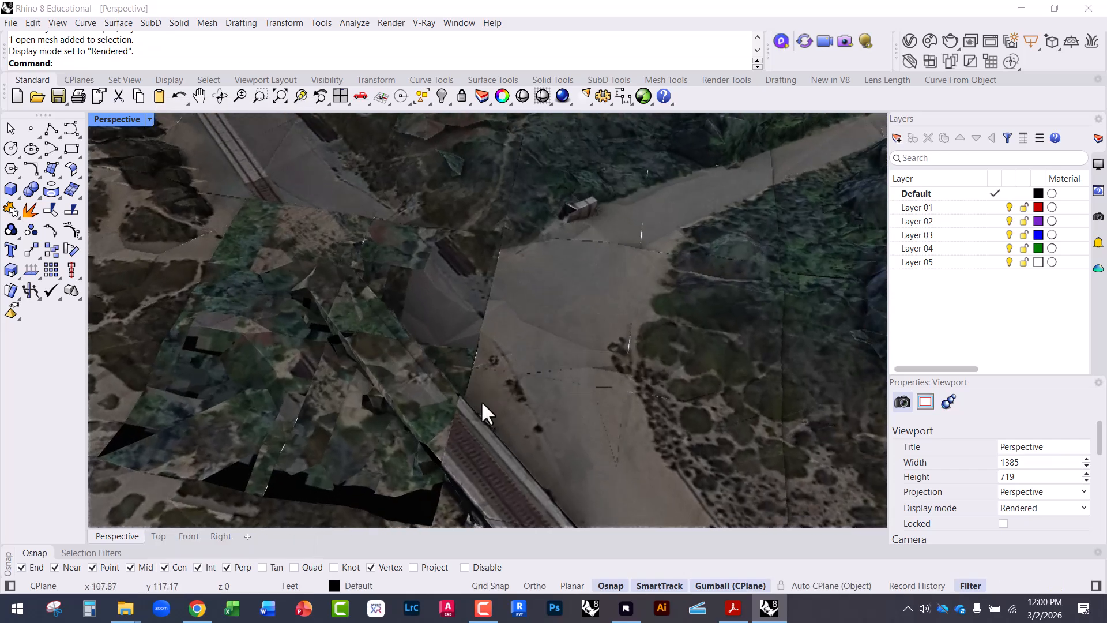
{"action": "right_click_drag", "start_coordinate": [361, 299], "coordinate": [502, 383]}
{"action": "right_click_drag", "start_coordinate": [436, 358], "coordinate": [451, 392]}
Undo the mesh join and clear the selection
{"action": "key", "text": "ctrl+z"}
{"action": "left_click", "coordinate": [132, 186]}
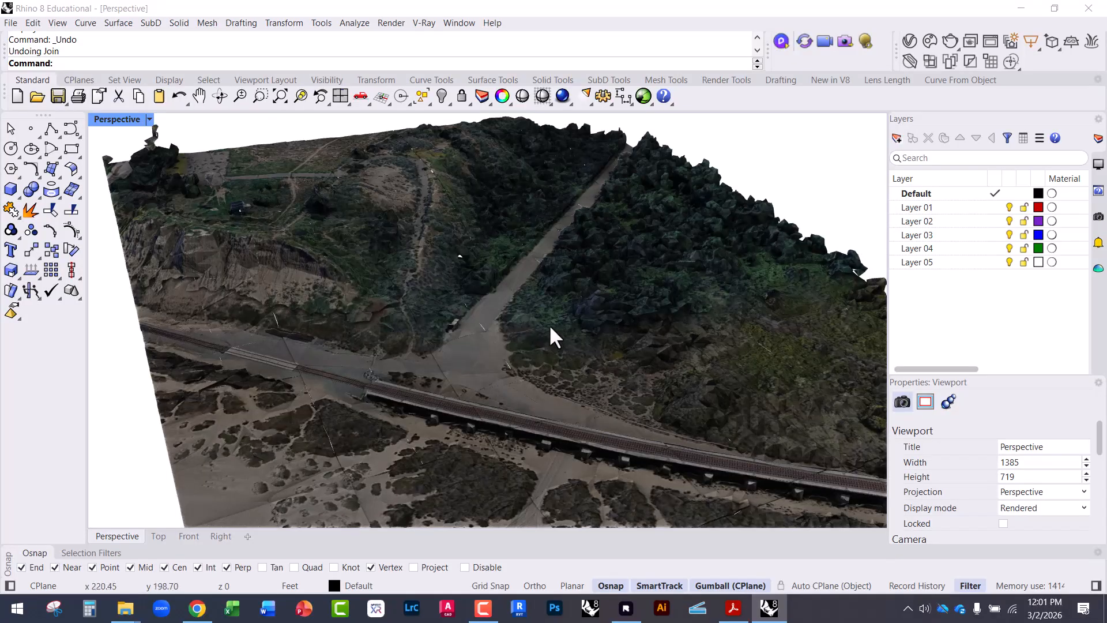
{"action": "right_click_drag", "start_coordinate": [535, 342], "coordinate": [436, 326]}
{"action": "left_click", "coordinate": [436, 328]}
{"action": "key", "text": "Escape"}
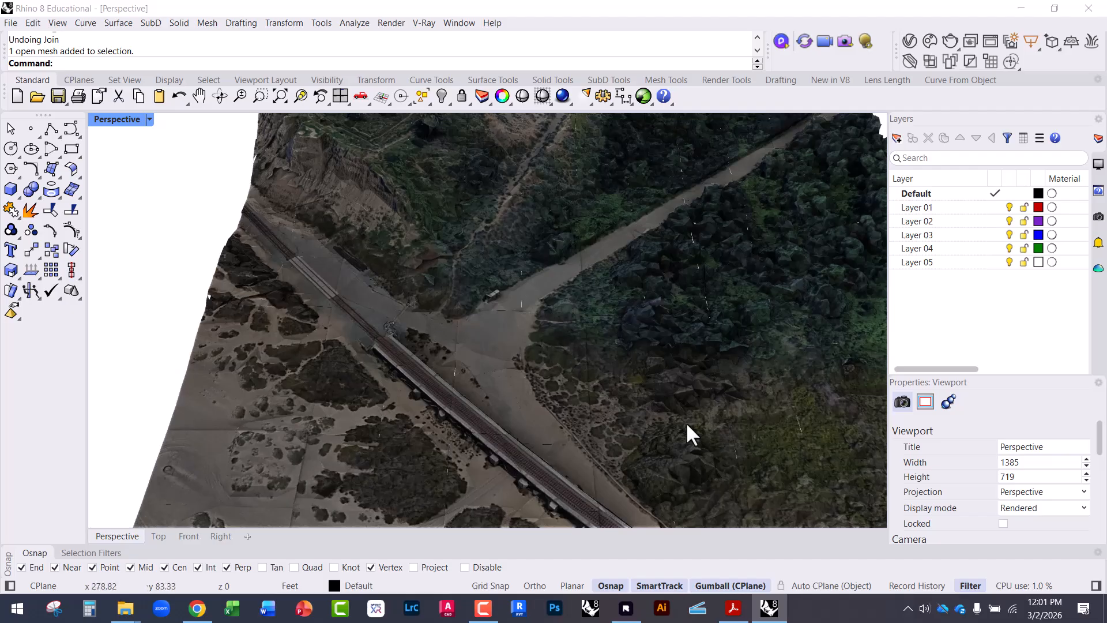
Make Layer 01 the current layer
{"action": "scroll", "coordinate": [419, 399], "scroll_direction": "up", "scroll_amount": 3}
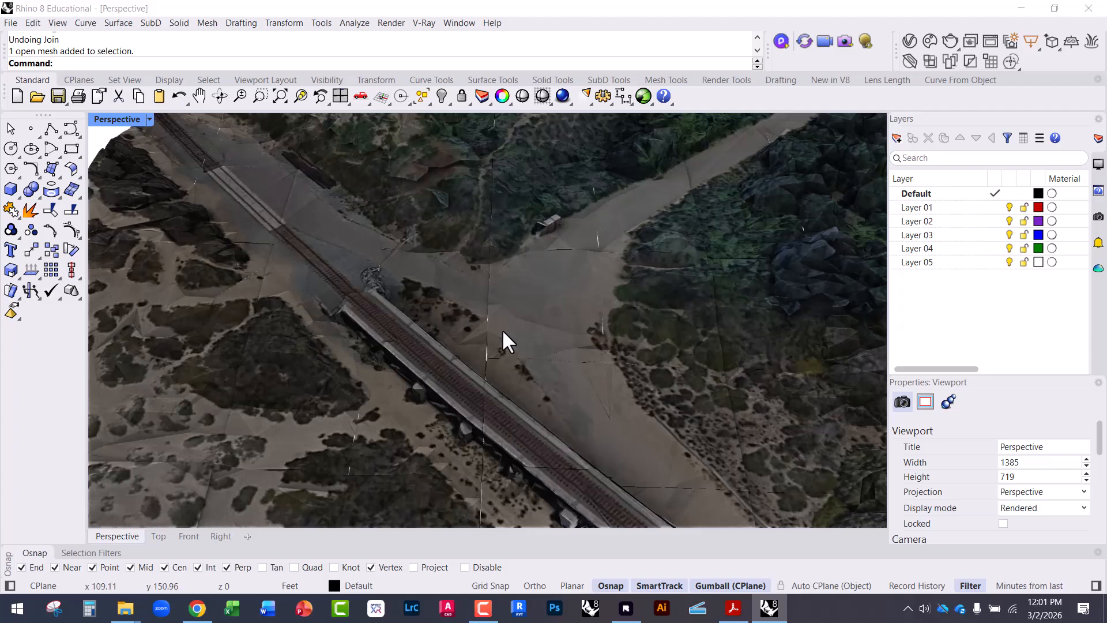
{"action": "mouse_move", "coordinate": [470, 322]}
{"action": "right_mouse_down"}
{"action": "mouse_move", "coordinate": [390, 297]}
{"action": "mouse_move", "coordinate": [406, 277]}
{"action": "mouse_move", "coordinate": [456, 324]}
{"action": "mouse_move", "coordinate": [317, 289]}
{"action": "mouse_move", "coordinate": [460, 340]}
{"action": "right_mouse_up"}
{"action": "scroll", "coordinate": [456, 289], "scroll_direction": "down", "scroll_amount": 3}
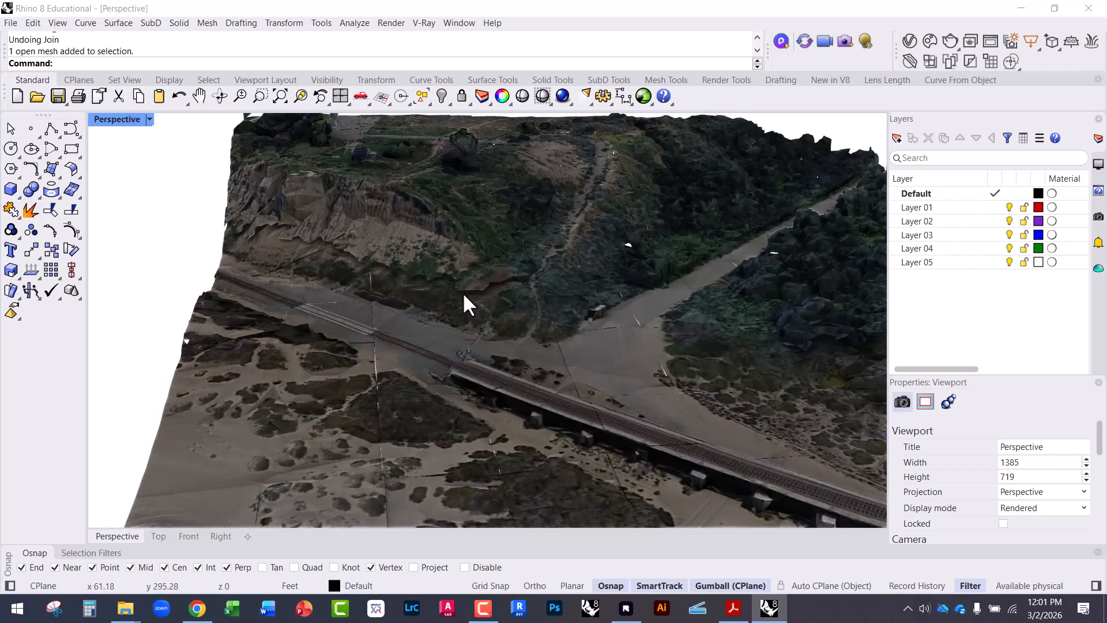
{"action": "left_click", "coordinate": [995, 206]}
{"action": "right_click_drag", "start_coordinate": [568, 307], "coordinate": [493, 324]}
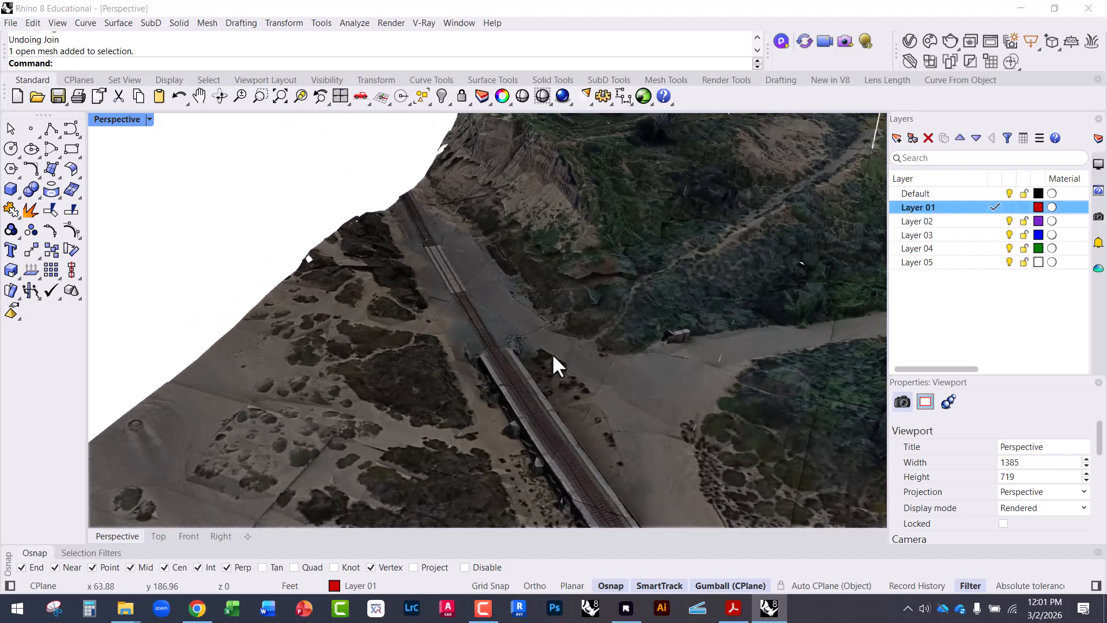
Select all the terrain meshes and start Contour on them with the contour plane base point at 0
{"action": "scroll", "coordinate": [552, 353], "scroll_direction": "down", "scroll_amount": 6}
{"action": "left_click_drag", "start_coordinate": [494, 288], "coordinate": [254, 184]}
{"action": "type", "text": "our"}
{"action": "key", "text": "Return"}
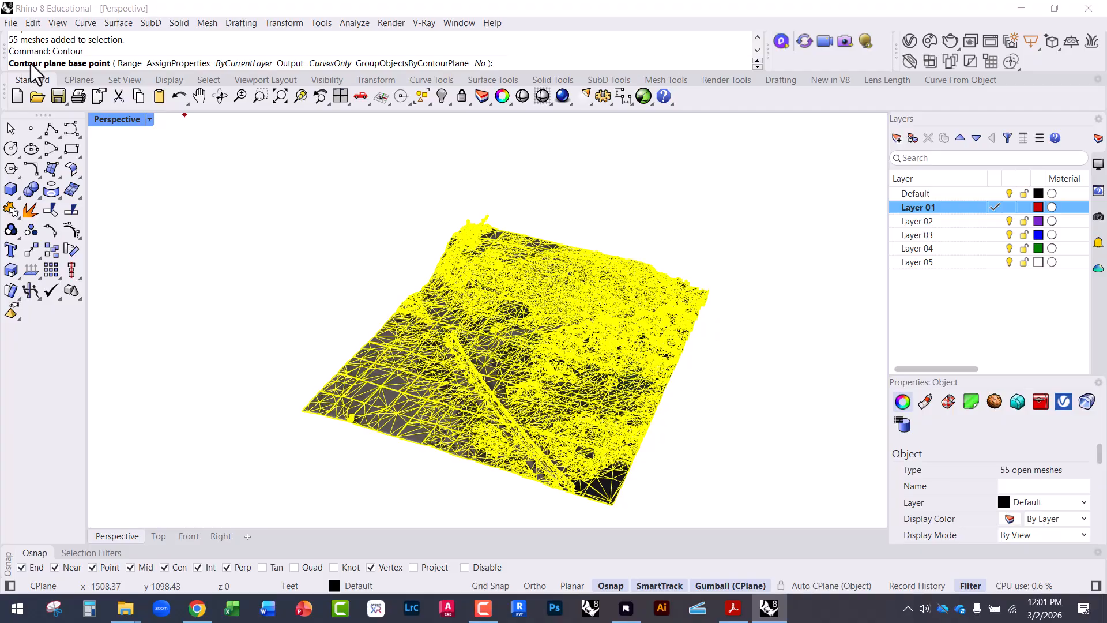
{"action": "scroll", "coordinate": [363, 254], "scroll_direction": "up", "scroll_amount": 5}
{"action": "scroll", "coordinate": [486, 306], "scroll_direction": "down", "scroll_amount": 4}
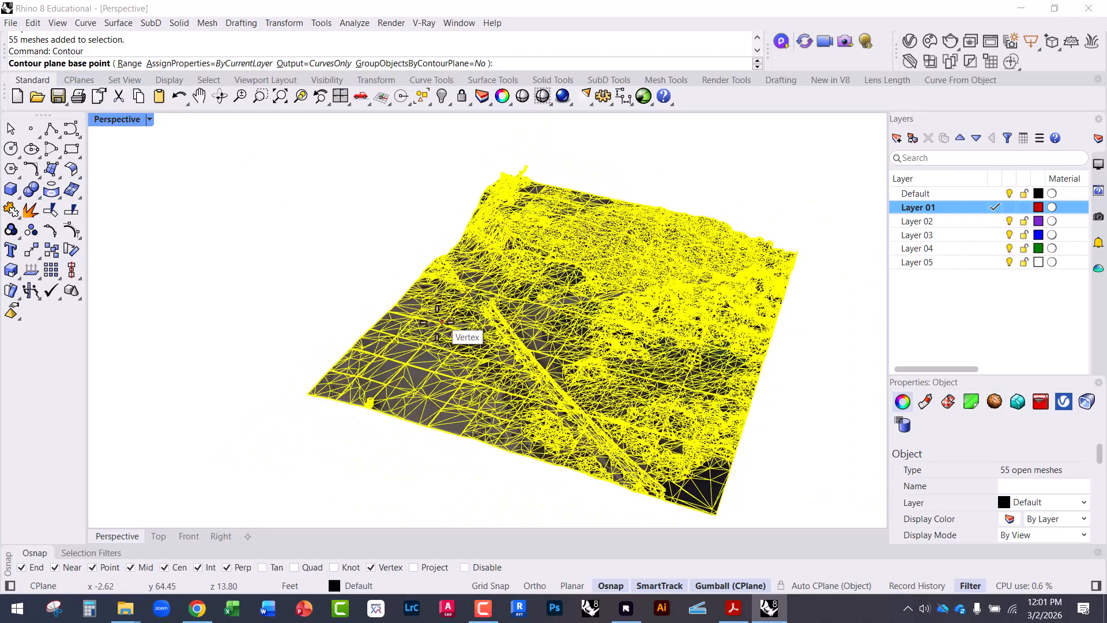
{"action": "right_click_drag", "start_coordinate": [332, 441], "coordinate": [403, 388]}
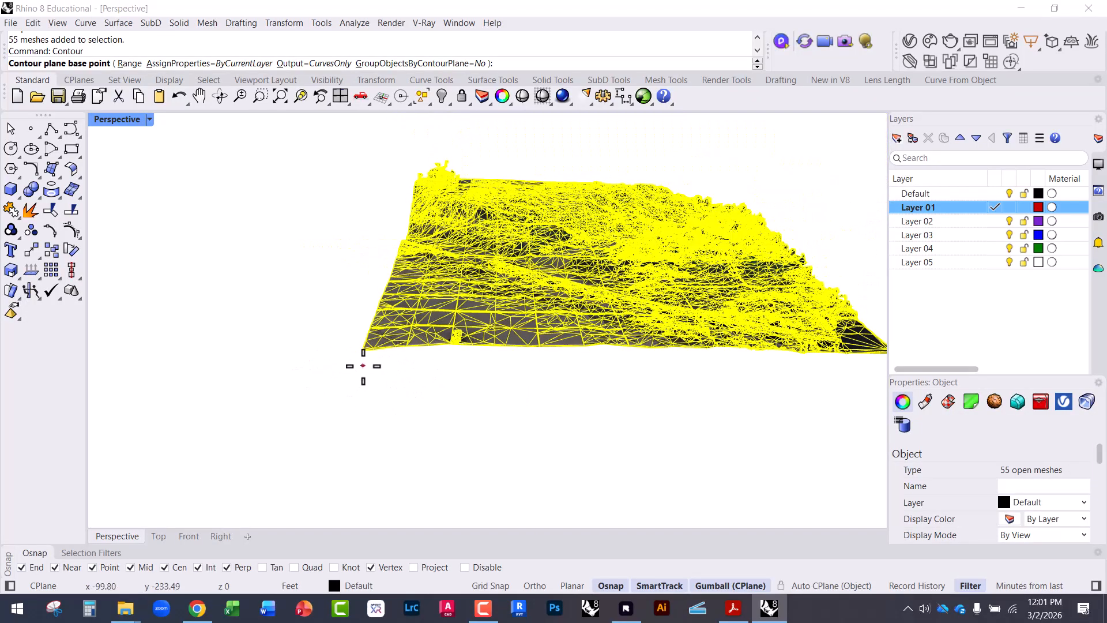
{"action": "scroll", "coordinate": [361, 366], "scroll_direction": "down", "scroll_amount": 2}
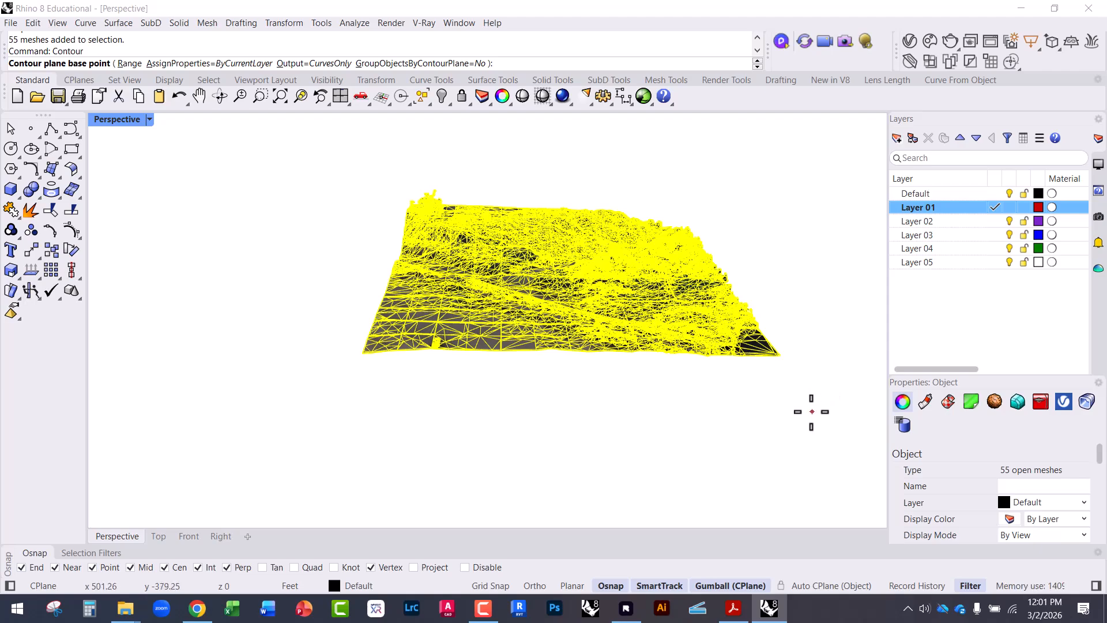
{"action": "scroll", "coordinate": [801, 363], "scroll_direction": "up", "scroll_amount": 4}
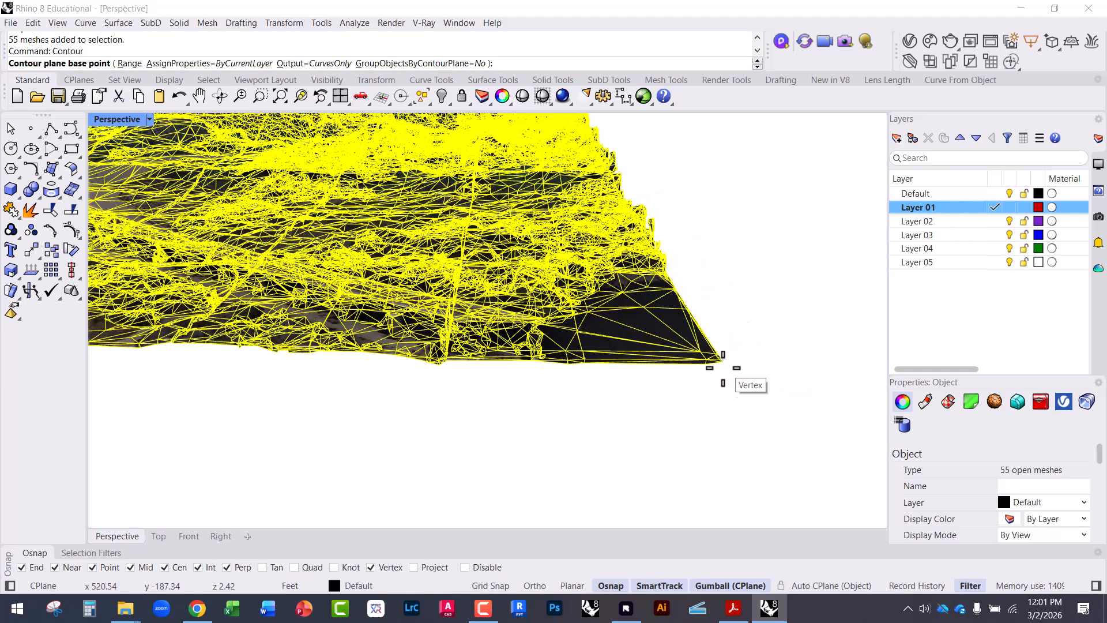
{"action": "scroll", "coordinate": [705, 396], "scroll_direction": "down", "scroll_amount": 2}
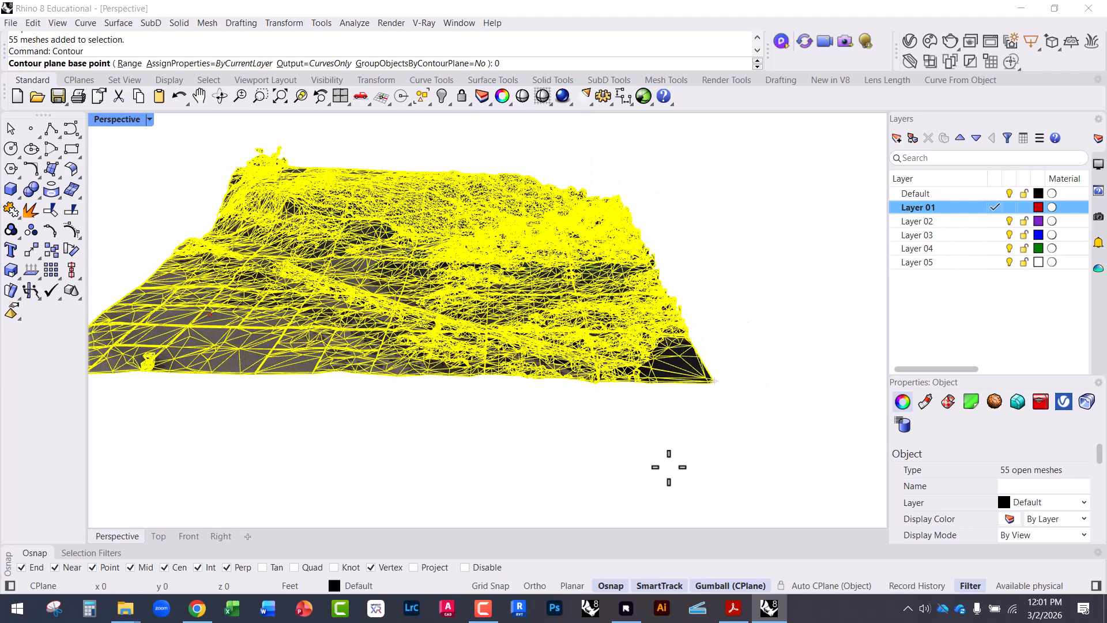
{"action": "left_click", "coordinate": [666, 494]}
Set the contour direction straight up in the Front view and create the contours at a distance of 1.00
{"action": "right_click_drag", "start_coordinate": [579, 459], "coordinate": [507, 420]}
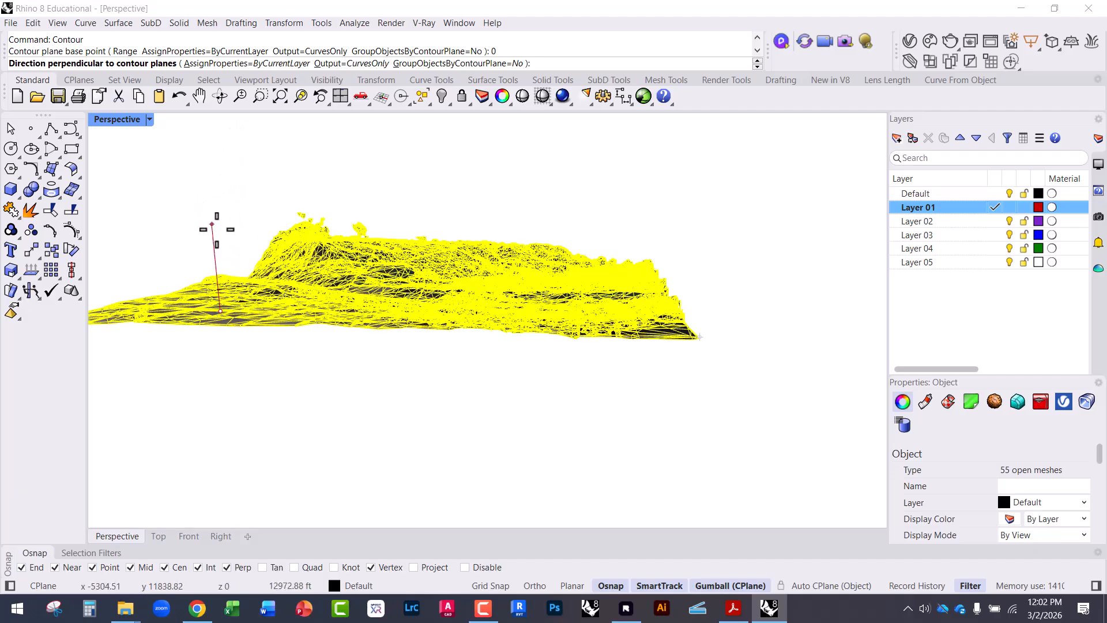
{"action": "double_click", "coordinate": [119, 121]}
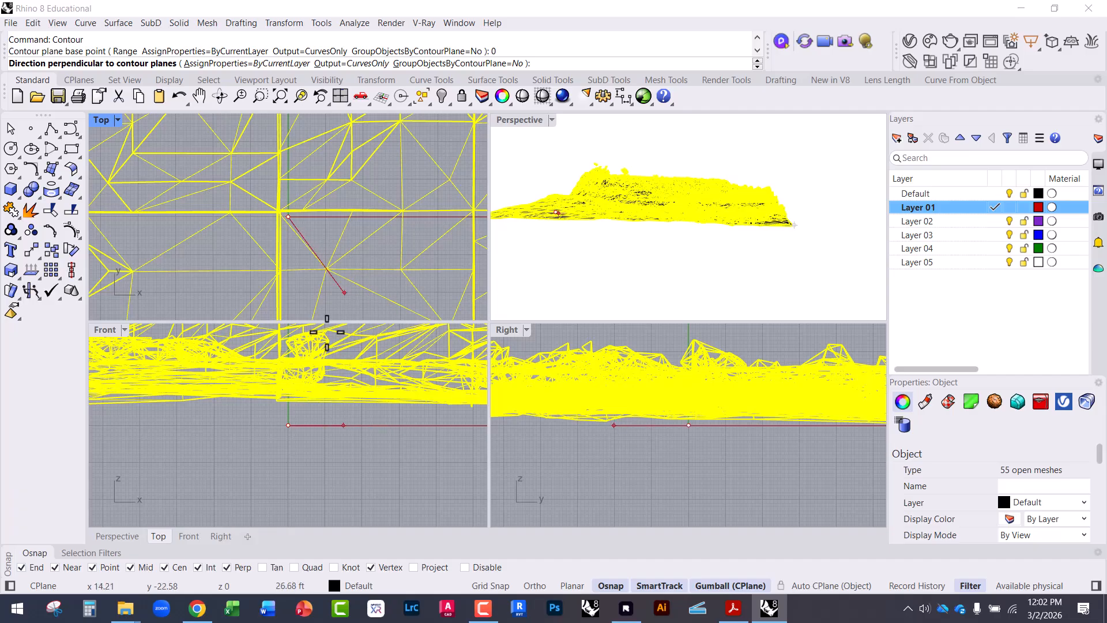
{"action": "scroll", "coordinate": [304, 450], "scroll_direction": "down", "scroll_amount": 5}
{"action": "key", "text": "shift"}
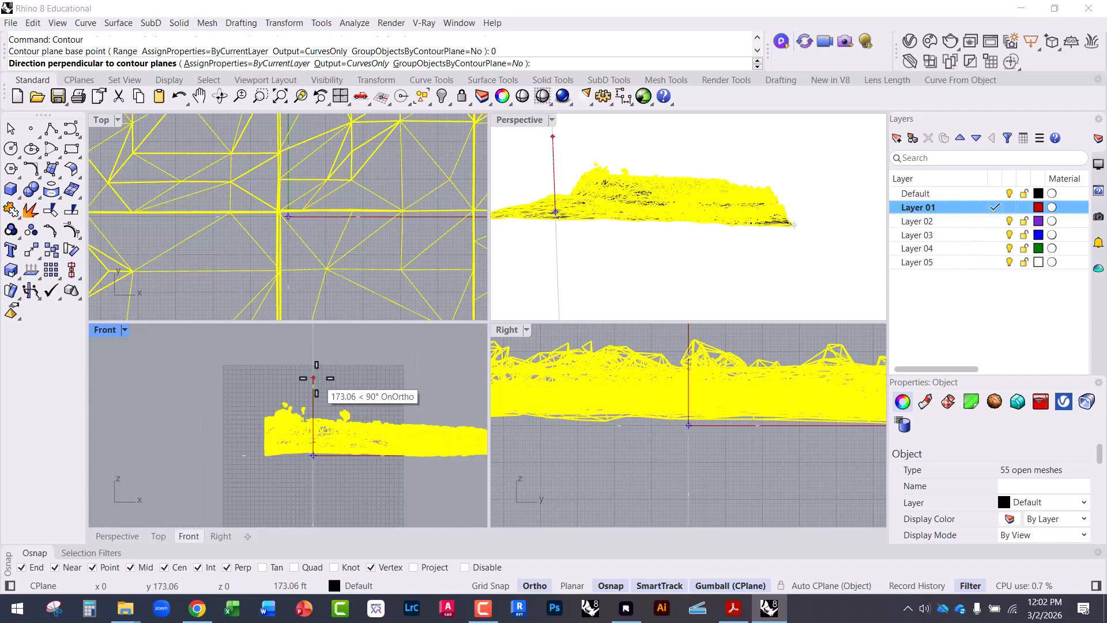
{"action": "left_click", "coordinate": [313, 378], "text": "shift"}
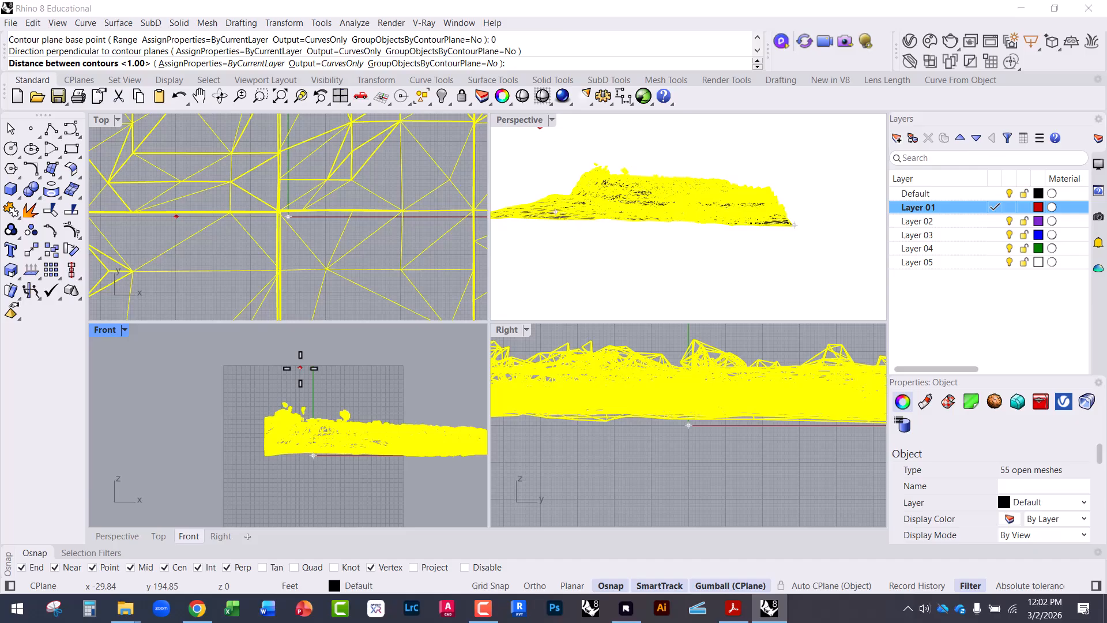
{"action": "key", "text": "Return"}
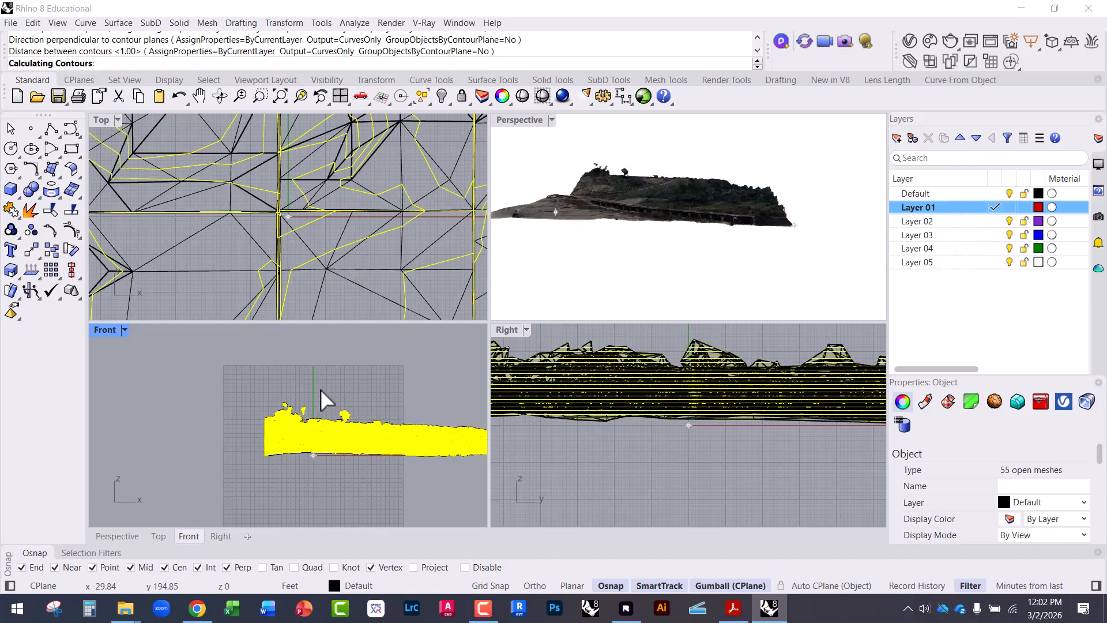
Maximize the Perspective viewport and inspect the contoured terrain from above
{"action": "left_click", "coordinate": [588, 286]}
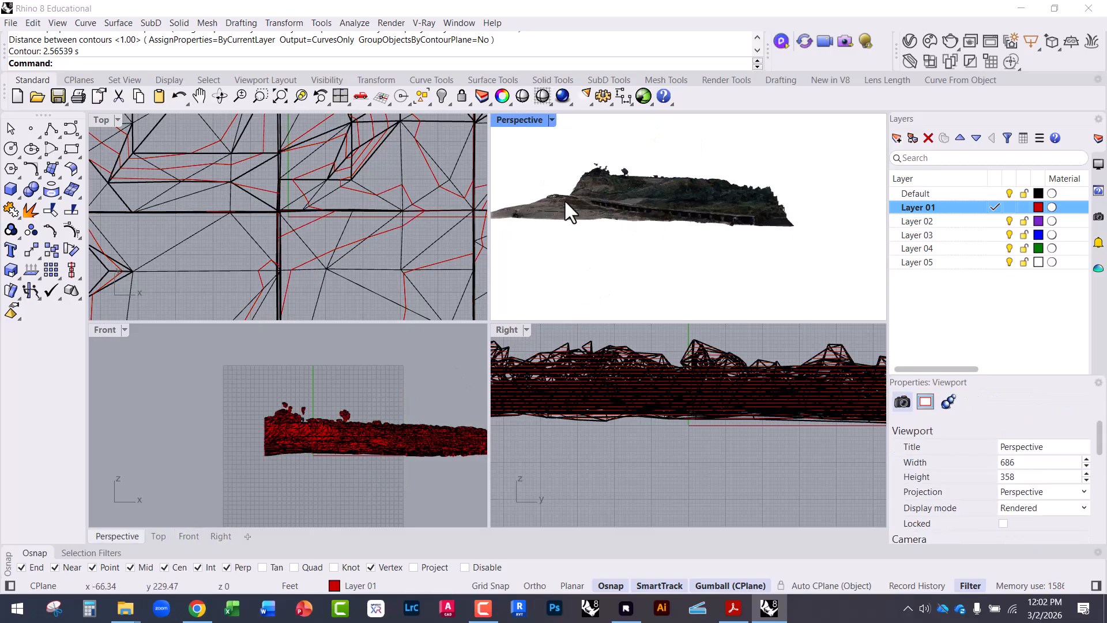
{"action": "double_click", "coordinate": [527, 121]}
{"action": "right_click_drag", "start_coordinate": [496, 231], "coordinate": [419, 341]}
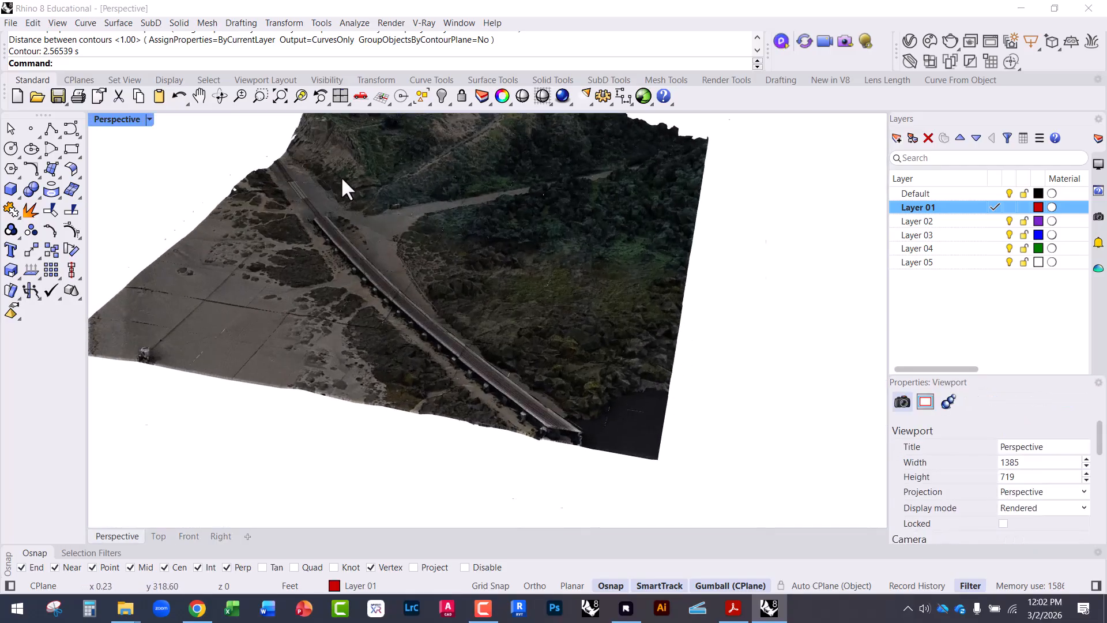
Set the Perspective viewport to Shaded display and hide the Default layer so only the contours on Layer 01 show
{"action": "scroll", "coordinate": [341, 175], "scroll_direction": "up", "scroll_amount": 6}
{"action": "left_click", "coordinate": [1010, 194]}
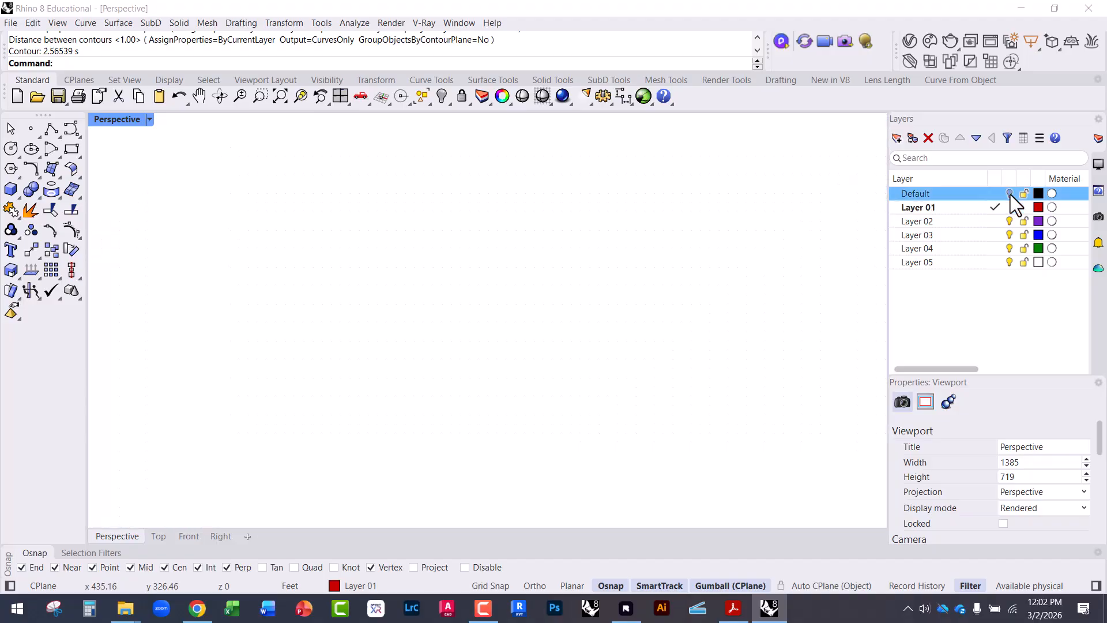
{"action": "left_click", "coordinate": [1010, 194]}
{"action": "left_click", "coordinate": [117, 119]}
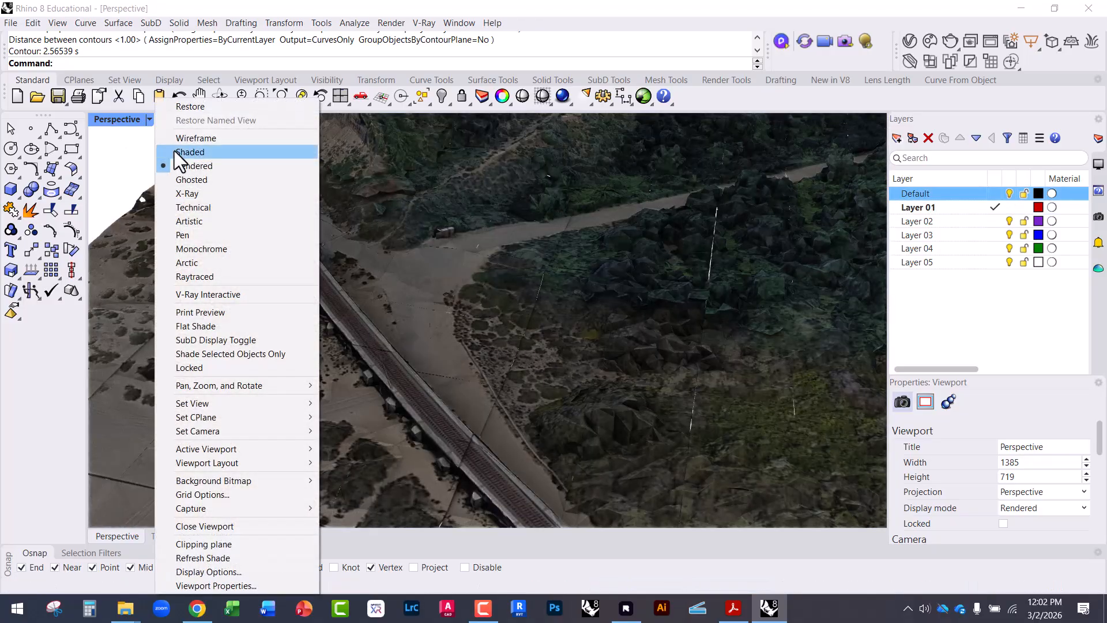
{"action": "left_click", "coordinate": [185, 151]}
{"action": "right_click_drag", "start_coordinate": [459, 388], "coordinate": [473, 190]}
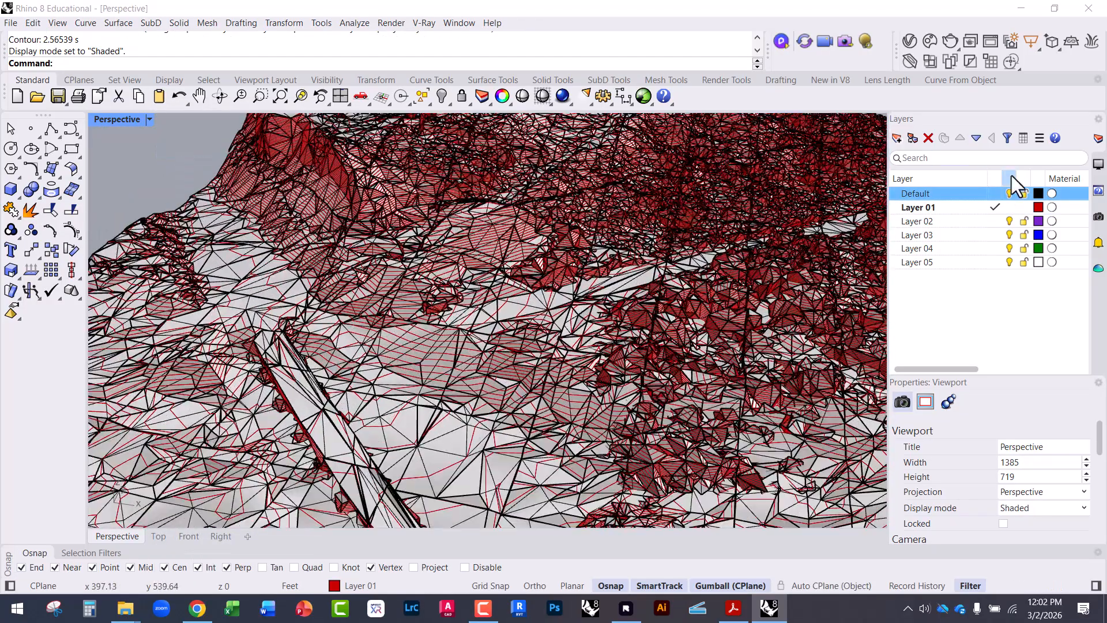
{"action": "left_click", "coordinate": [1010, 193]}
Examine the contour curves in Perspective around the bridge, the hillside and the vegetated area for line quality
{"action": "right_click_drag", "start_coordinate": [565, 284], "coordinate": [647, 436]}
{"action": "scroll", "coordinate": [476, 262], "scroll_direction": "up", "scroll_amount": 7}
{"action": "right_click_drag", "start_coordinate": [477, 266], "coordinate": [502, 380]}
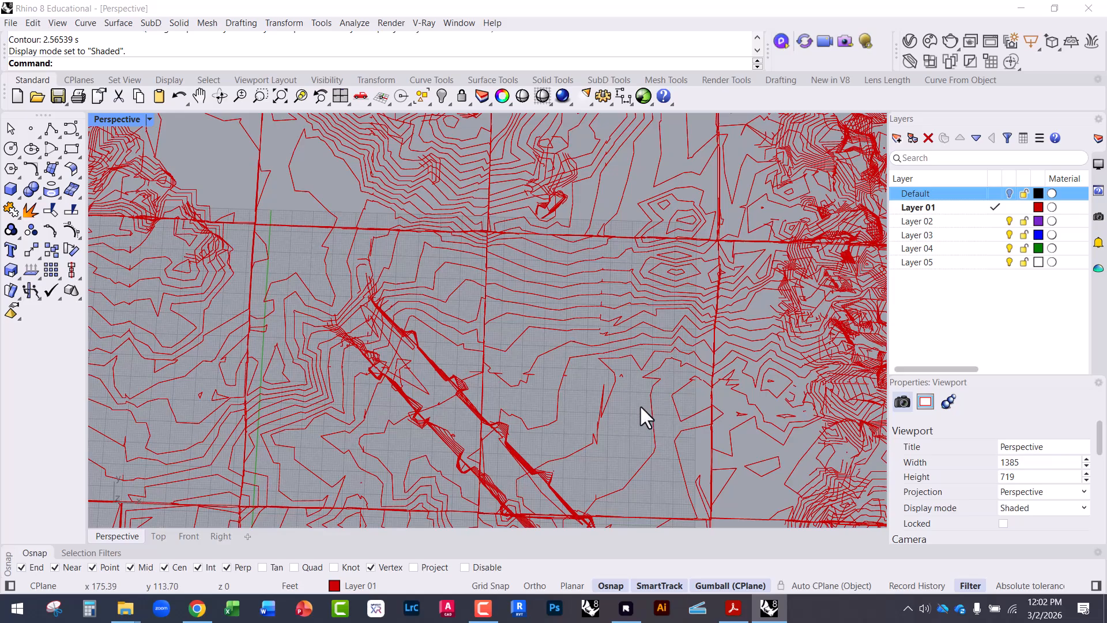
{"action": "scroll", "coordinate": [615, 304], "scroll_direction": "up", "scroll_amount": 5}
{"action": "scroll", "coordinate": [421, 391], "scroll_direction": "down", "scroll_amount": 9}
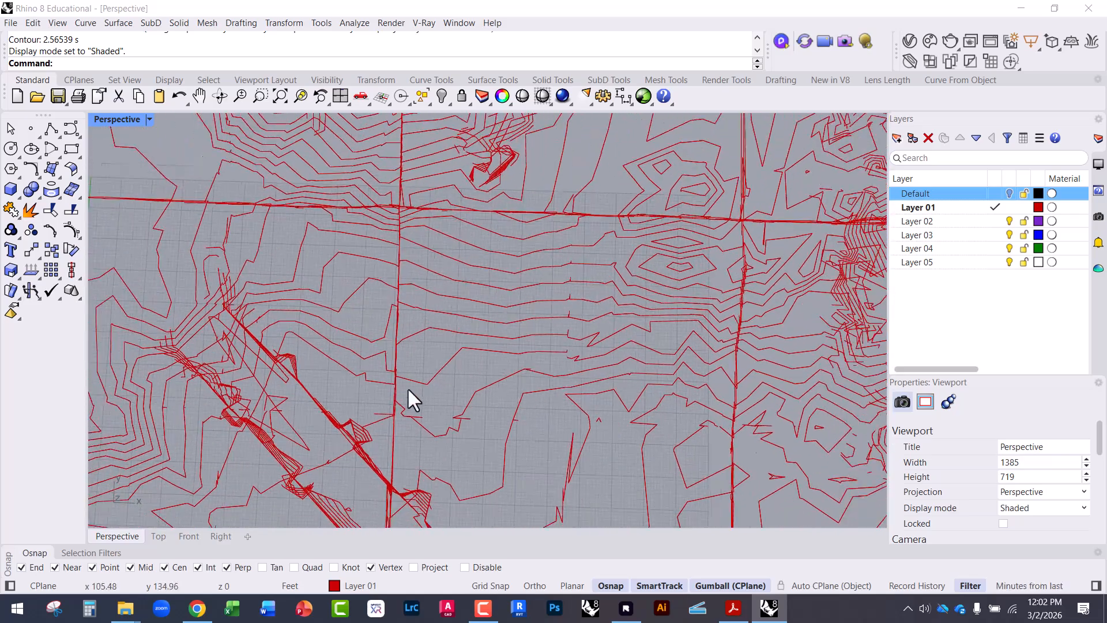
{"action": "scroll", "coordinate": [681, 251], "scroll_direction": "up", "scroll_amount": 3}
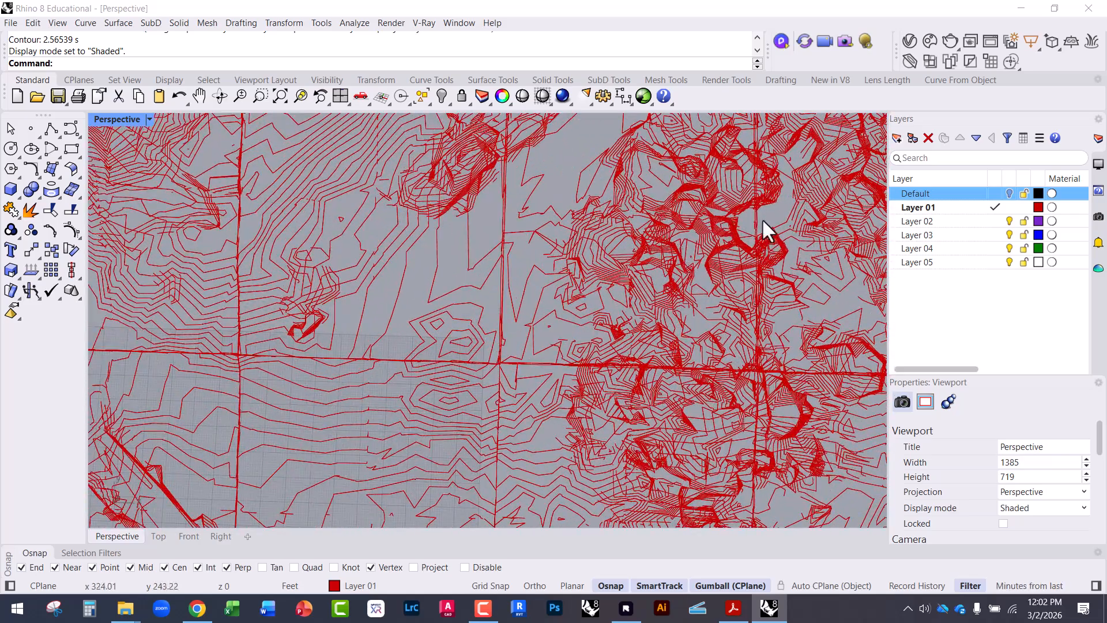
{"action": "left_click", "coordinate": [659, 194]}
{"action": "left_click", "coordinate": [571, 154]}
{"action": "right_click_drag", "start_coordinate": [573, 280], "coordinate": [573, 212]}
{"action": "scroll", "coordinate": [642, 249], "scroll_direction": "down", "scroll_amount": 4}
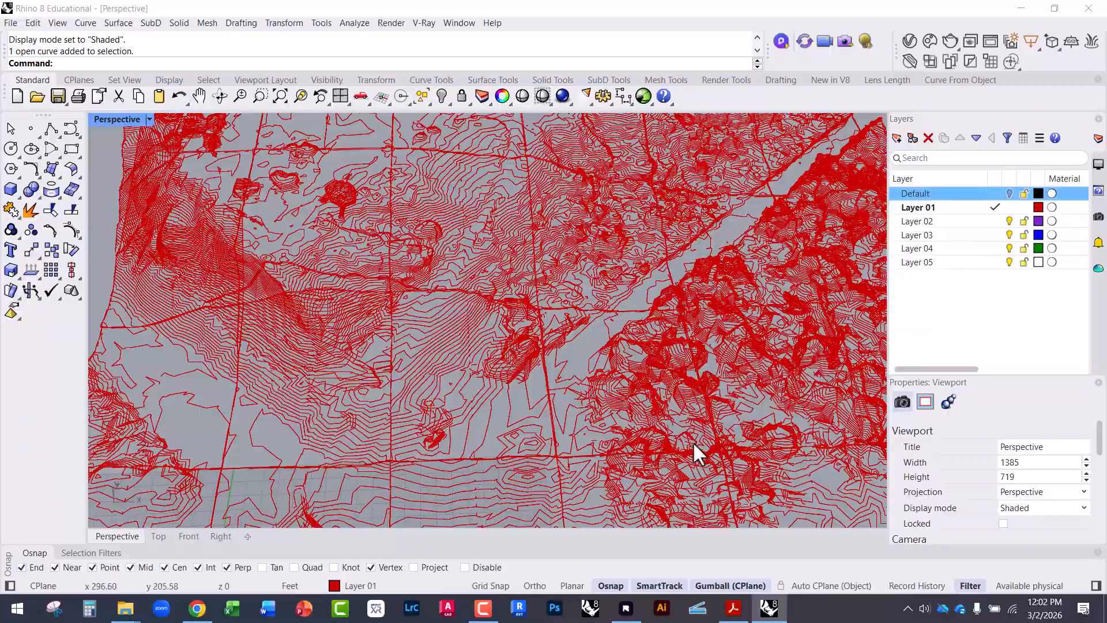
{"action": "scroll", "coordinate": [692, 444], "scroll_direction": "up", "scroll_amount": 3}
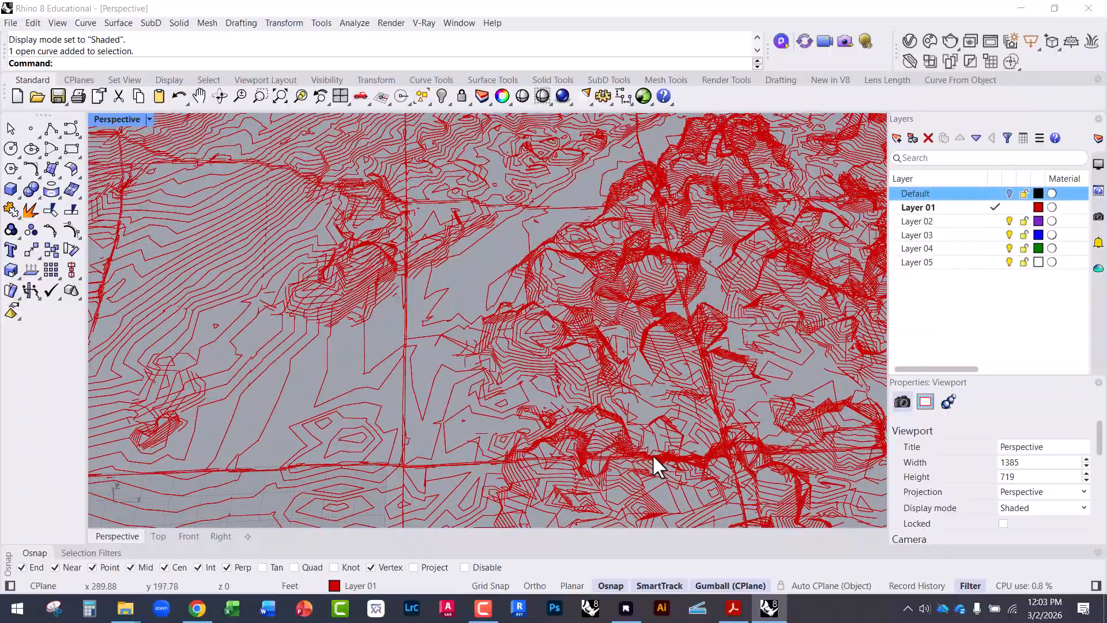
{"action": "scroll", "coordinate": [737, 358], "scroll_direction": "down", "scroll_amount": 5}
{"action": "scroll", "coordinate": [305, 330], "scroll_direction": "up", "scroll_amount": 6}
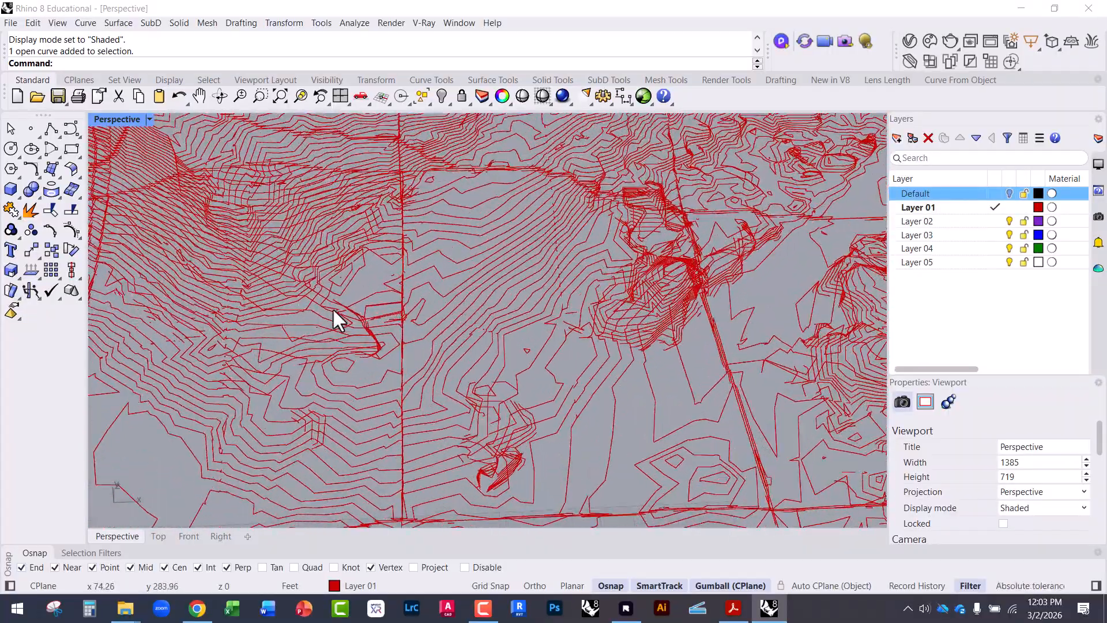
{"action": "scroll", "coordinate": [335, 346], "scroll_direction": "down", "scroll_amount": 3}
{"action": "scroll", "coordinate": [535, 438], "scroll_direction": "up", "scroll_amount": 2}
{"action": "right_click_drag", "start_coordinate": [644, 443], "coordinate": [571, 415]}
Maximize the Top viewport and check individual contour curves beside the bridge by selecting and deselecting them
{"action": "double_click", "coordinate": [104, 120]}
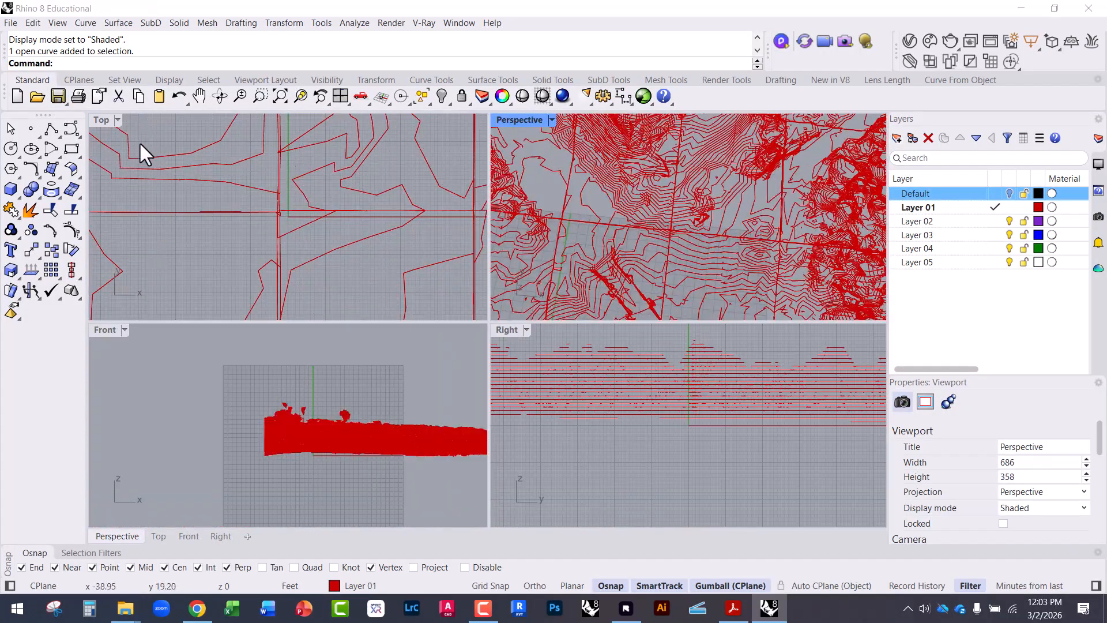
{"action": "double_click", "coordinate": [102, 120]}
{"action": "scroll", "coordinate": [404, 311], "scroll_direction": "down", "scroll_amount": 5}
{"action": "scroll", "coordinate": [522, 312], "scroll_direction": "up", "scroll_amount": 3}
{"action": "left_click", "coordinate": [570, 267]}
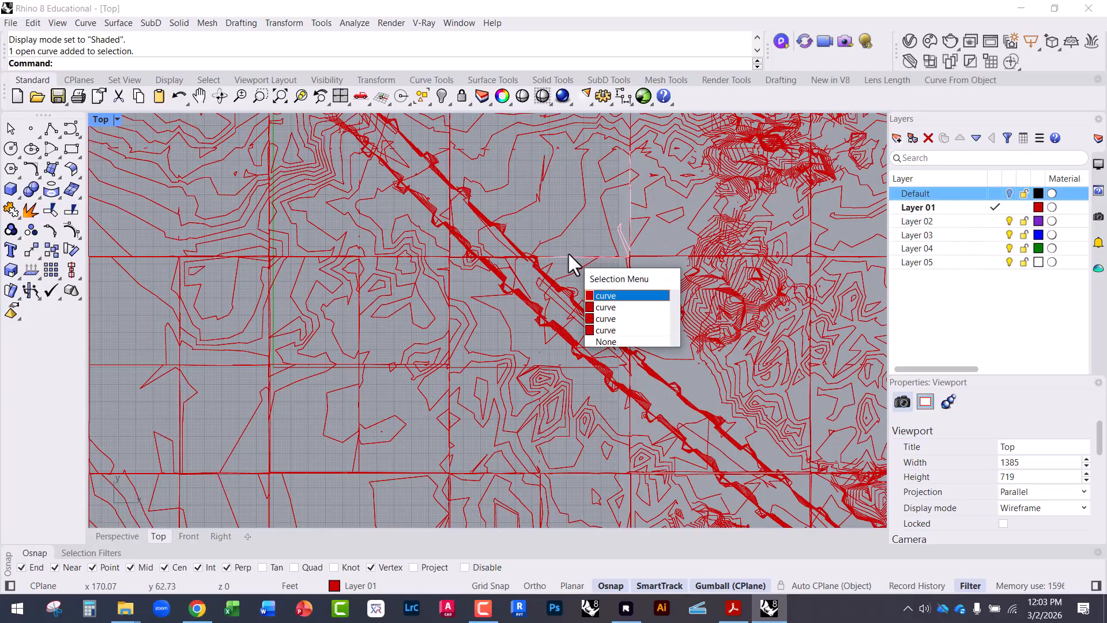
{"action": "left_click", "coordinate": [600, 295]}
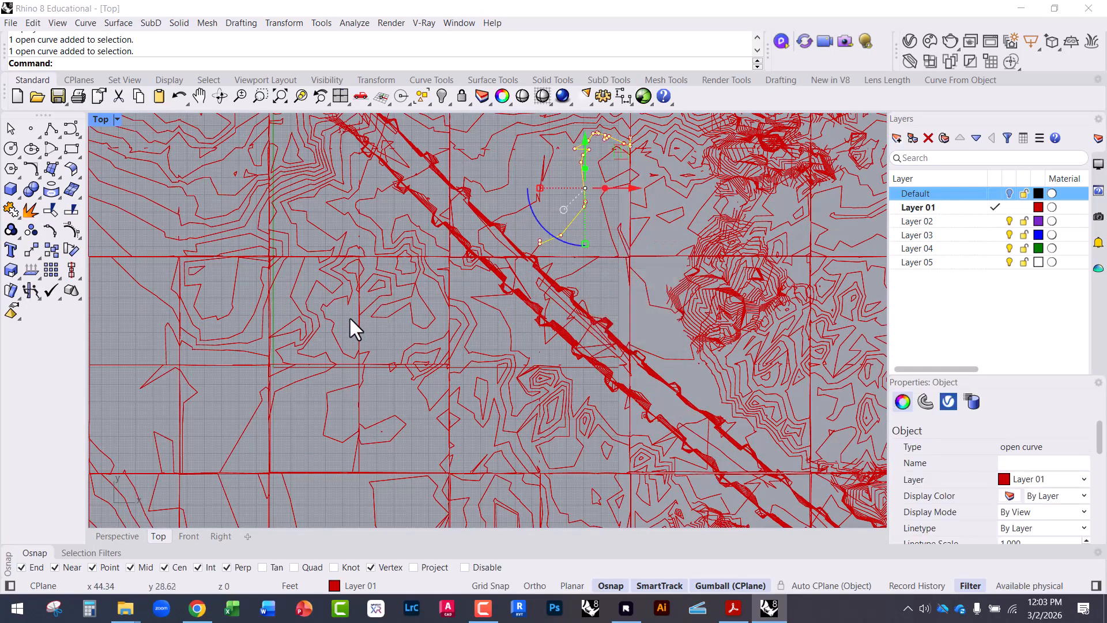
{"action": "key", "text": "Escape"}
{"action": "scroll", "coordinate": [381, 334], "scroll_direction": "down", "scroll_amount": 3}
{"action": "scroll", "coordinate": [460, 175], "scroll_direction": "up", "scroll_amount": 3}
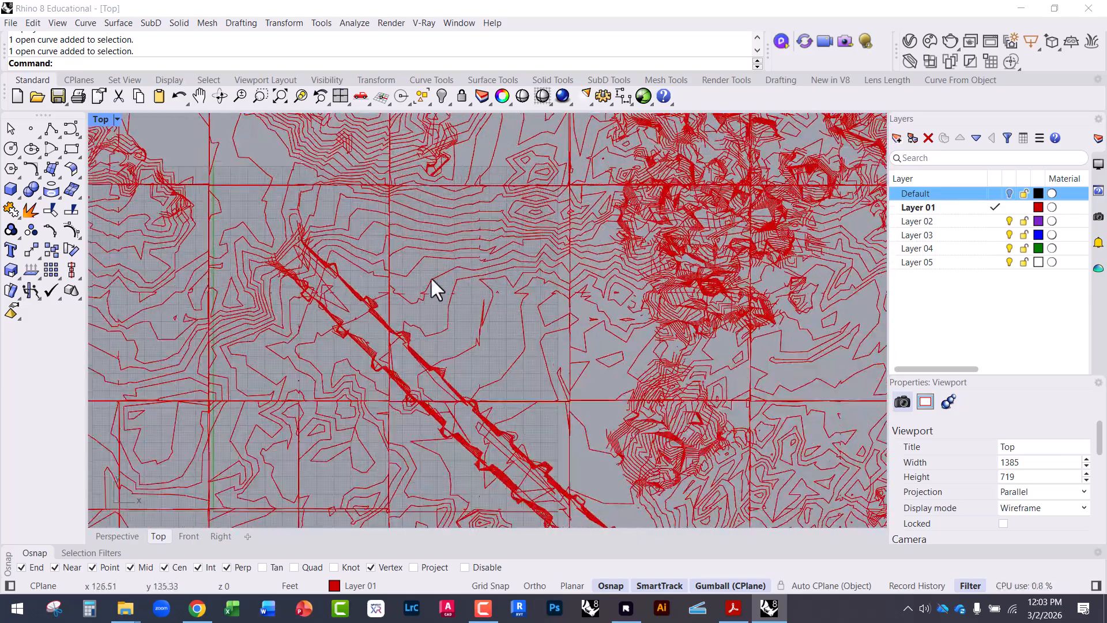
{"action": "scroll", "coordinate": [424, 256], "scroll_direction": "up", "scroll_amount": 3}
{"action": "left_click_drag", "start_coordinate": [429, 189], "coordinate": [424, 160]}
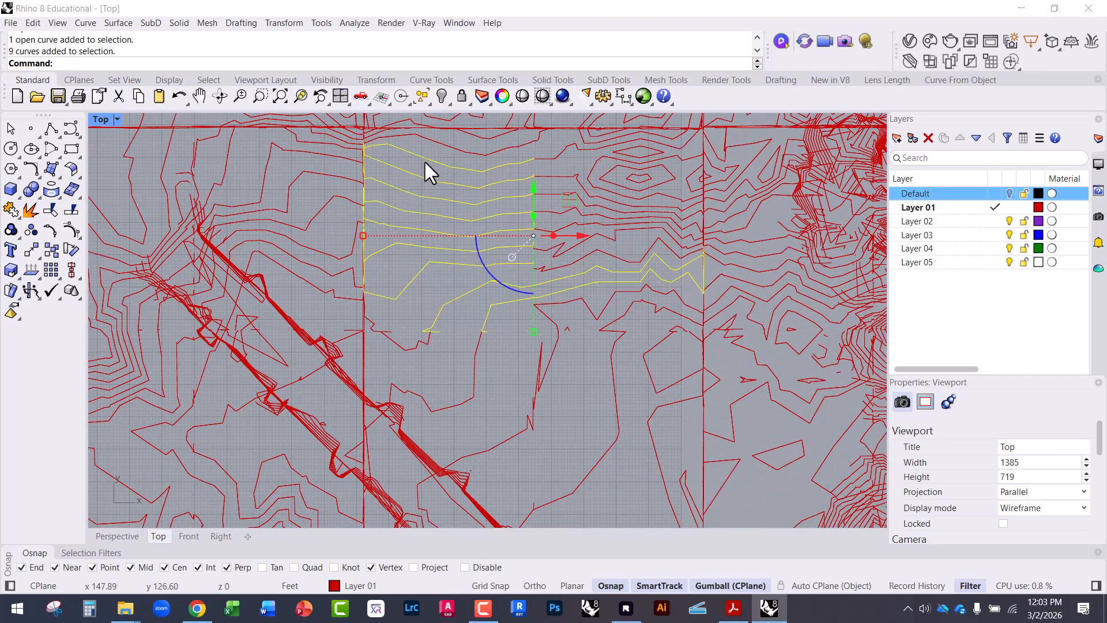
{"action": "key", "text": "Escape"}
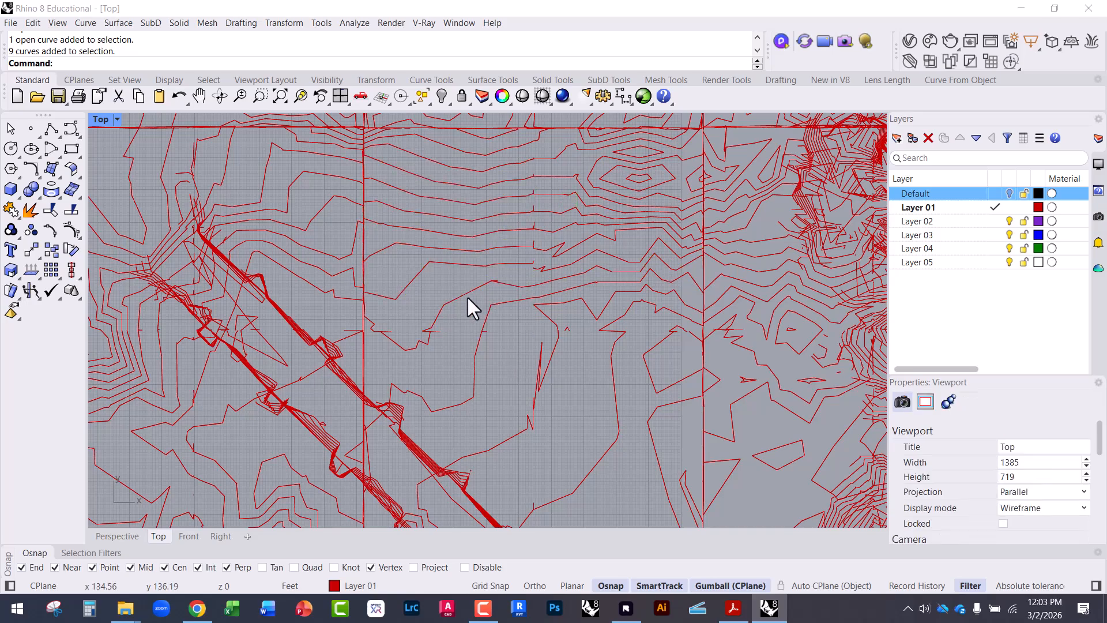
Try rebuilding a group of contours beside the bridge in the Top view with 10 points and degree 3
{"action": "scroll", "coordinate": [589, 344], "scroll_direction": "up", "scroll_amount": 5}
{"action": "left_click_drag", "start_coordinate": [602, 349], "coordinate": [378, 139]}
{"action": "type", "text": "Rebuild"}
{"action": "key", "text": "Return"}
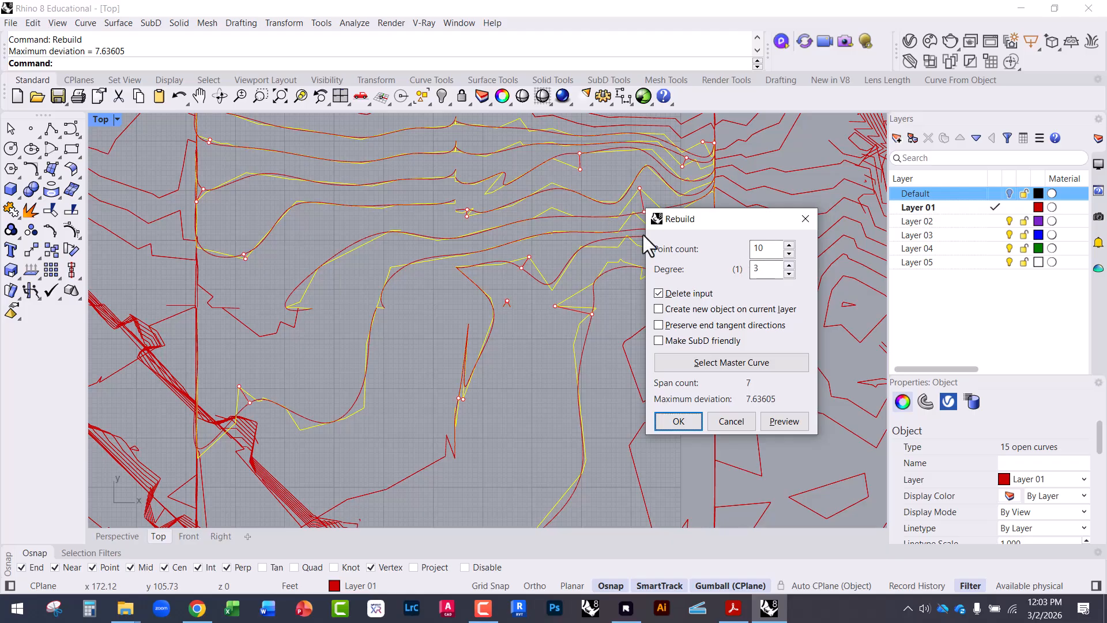
{"action": "left_click", "coordinate": [680, 423]}
{"action": "left_click", "coordinate": [557, 345]}
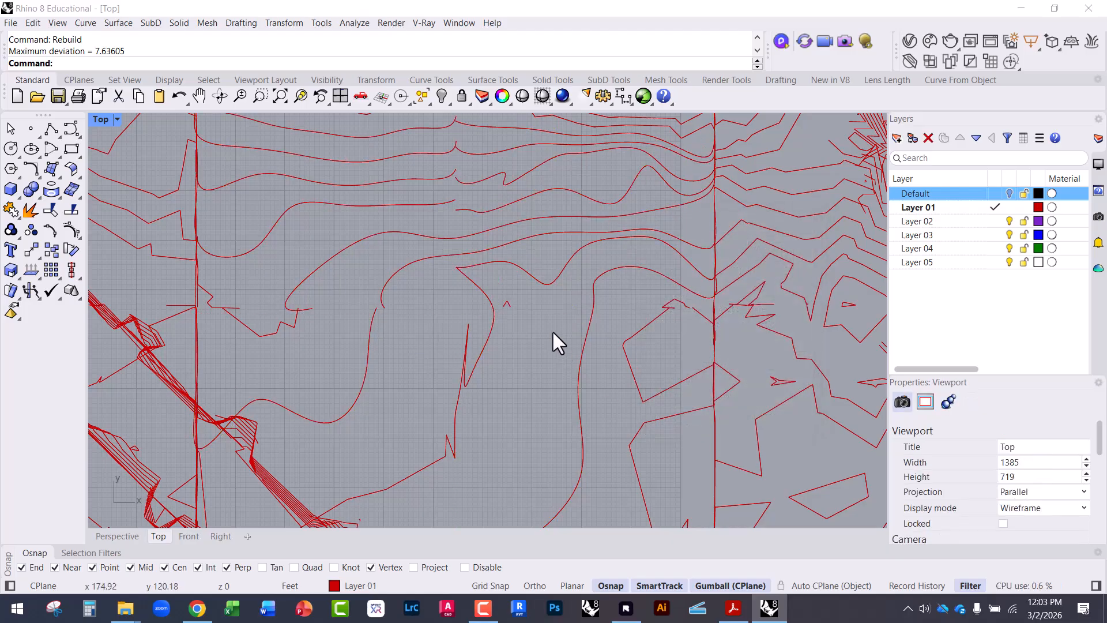
{"action": "scroll", "coordinate": [591, 411], "scroll_direction": "down", "scroll_amount": 2}
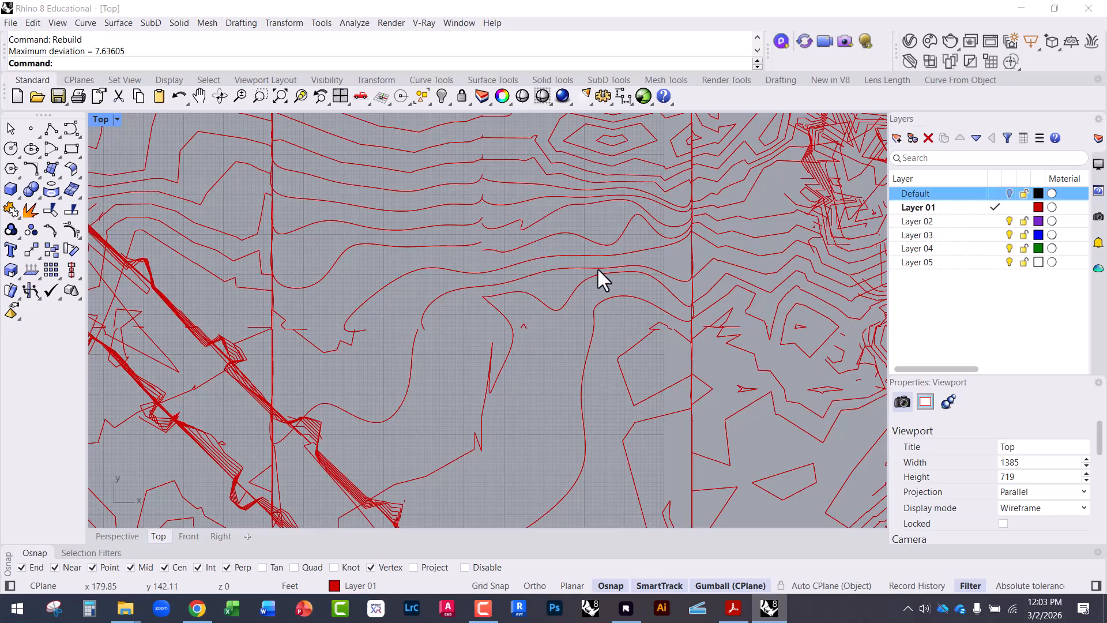
{"action": "key", "text": "ctrl+z"}
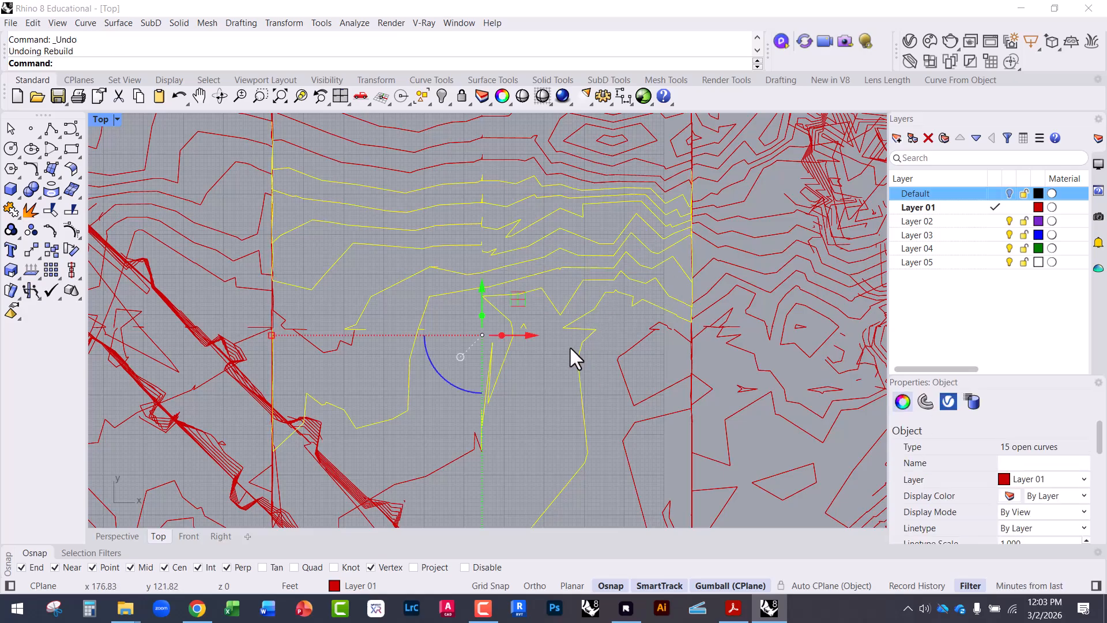
Run Rebuild on the same contours with a point count of 20 and degree 3, and preview the curves
{"action": "type", "text": "Rebuild"}
{"action": "key", "text": "Return"}
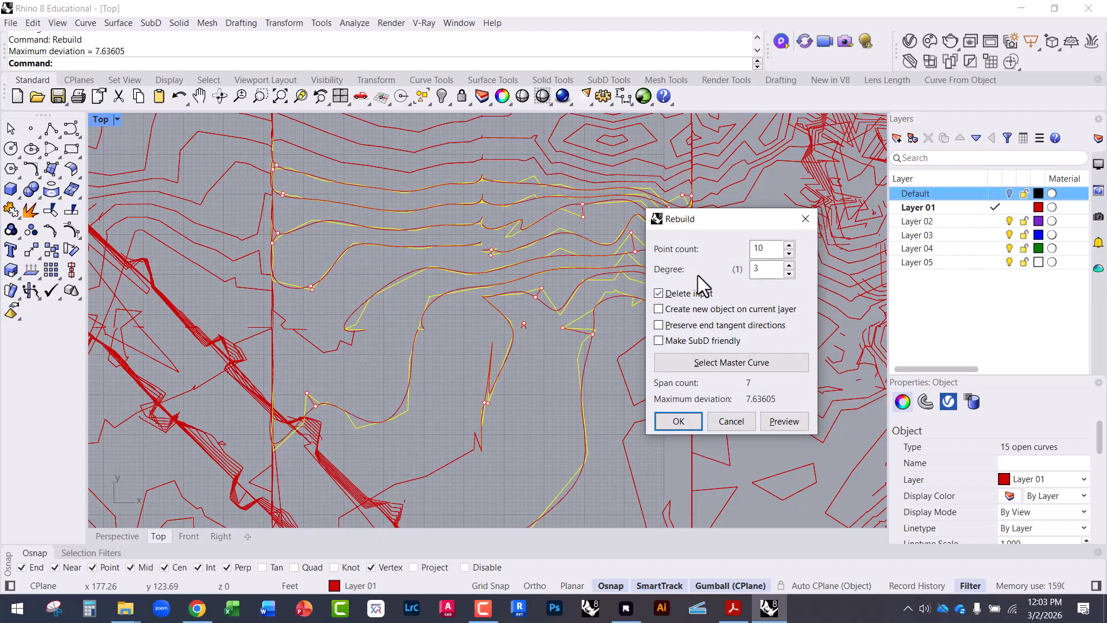
{"action": "double_click", "coordinate": [766, 249]}
{"action": "type", "text": "20"}
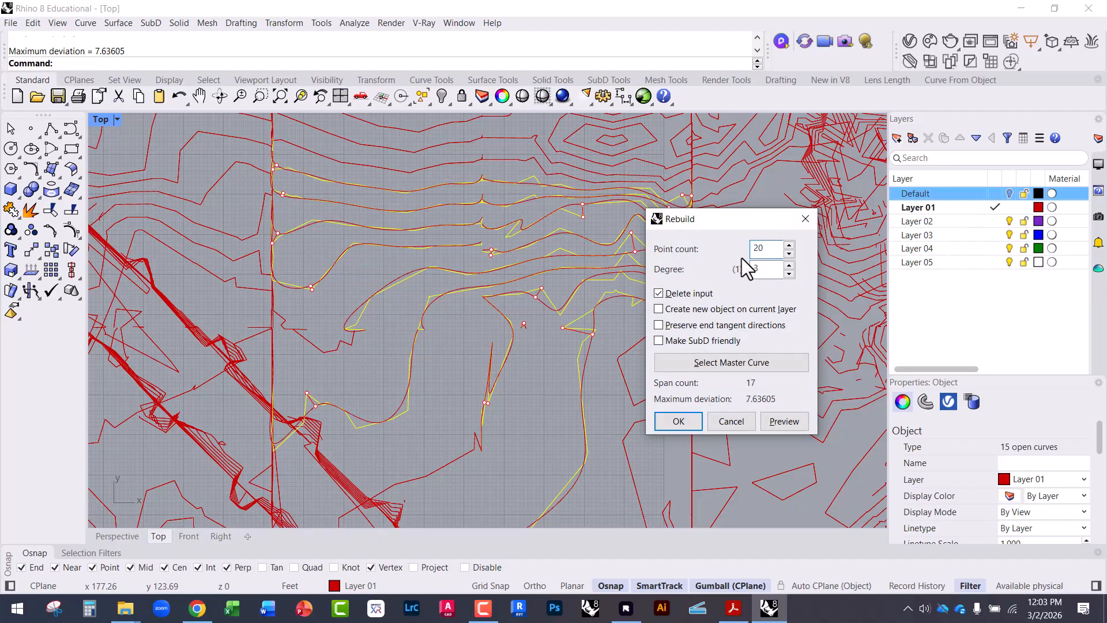
{"action": "left_click_drag", "start_coordinate": [684, 225], "coordinate": [755, 216]}
{"action": "scroll", "coordinate": [633, 292], "scroll_direction": "up", "scroll_amount": 5}
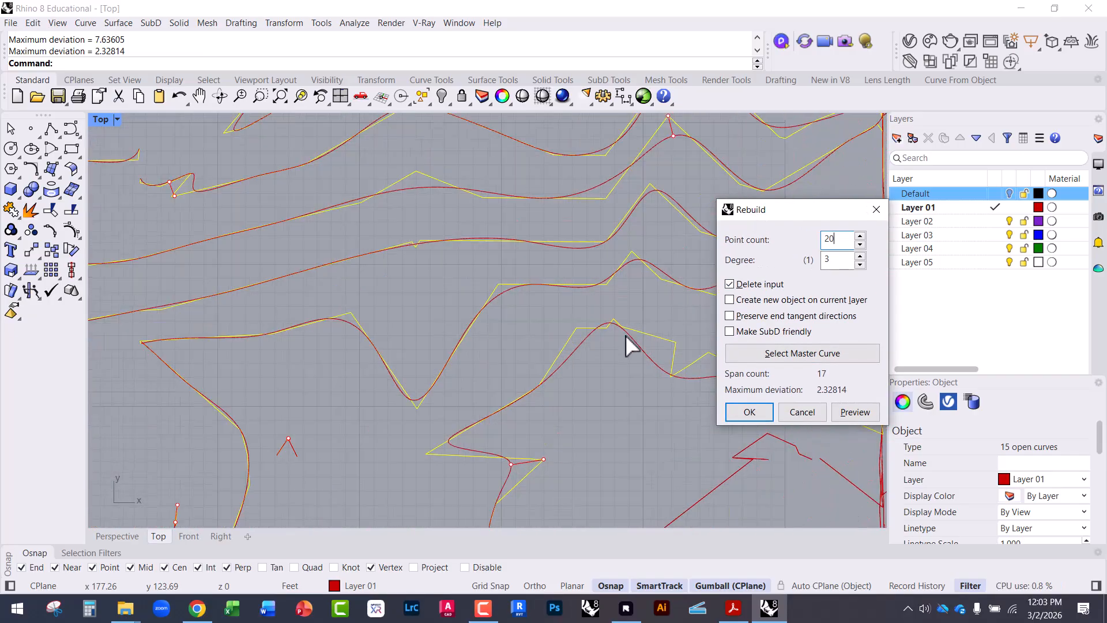
Compare the previewed smooth curves with the original contours and apply the rebuild
{"action": "scroll", "coordinate": [556, 345], "scroll_direction": "down", "scroll_amount": 4}
{"action": "scroll", "coordinate": [426, 265], "scroll_direction": "up", "scroll_amount": 2}
{"action": "scroll", "coordinate": [403, 267], "scroll_direction": "up", "scroll_amount": 3}
{"action": "scroll", "coordinate": [427, 289], "scroll_direction": "down", "scroll_amount": 4}
{"action": "scroll", "coordinate": [548, 242], "scroll_direction": "up", "scroll_amount": 3}
{"action": "scroll", "coordinate": [455, 240], "scroll_direction": "down", "scroll_amount": 3}
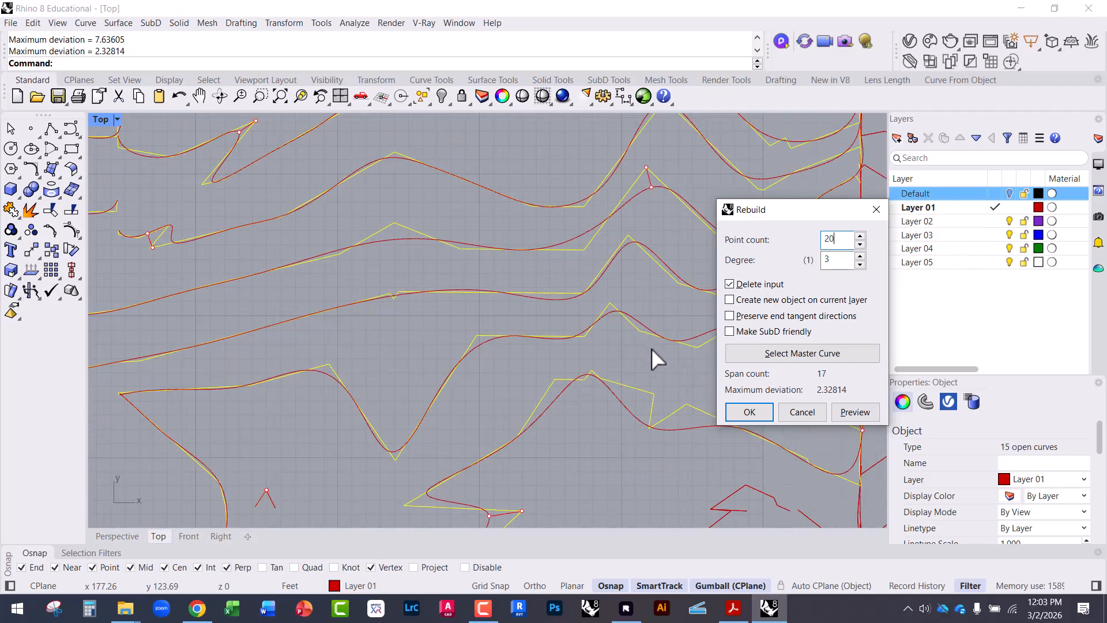
{"action": "left_click", "coordinate": [749, 411]}
{"action": "scroll", "coordinate": [635, 365], "scroll_direction": "down", "scroll_amount": 4}
{"action": "key", "text": "Escape"}
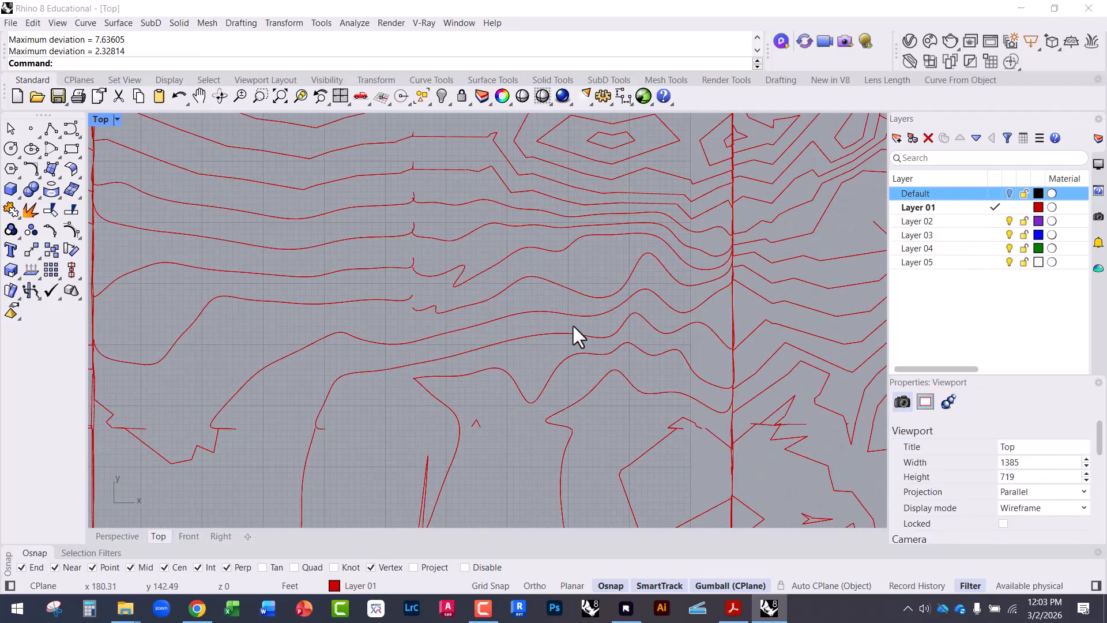
Inspect the rebuilt contours against the neighbouring ones and undo the 20-point rebuild
{"action": "scroll", "coordinate": [492, 291], "scroll_direction": "down", "scroll_amount": 3}
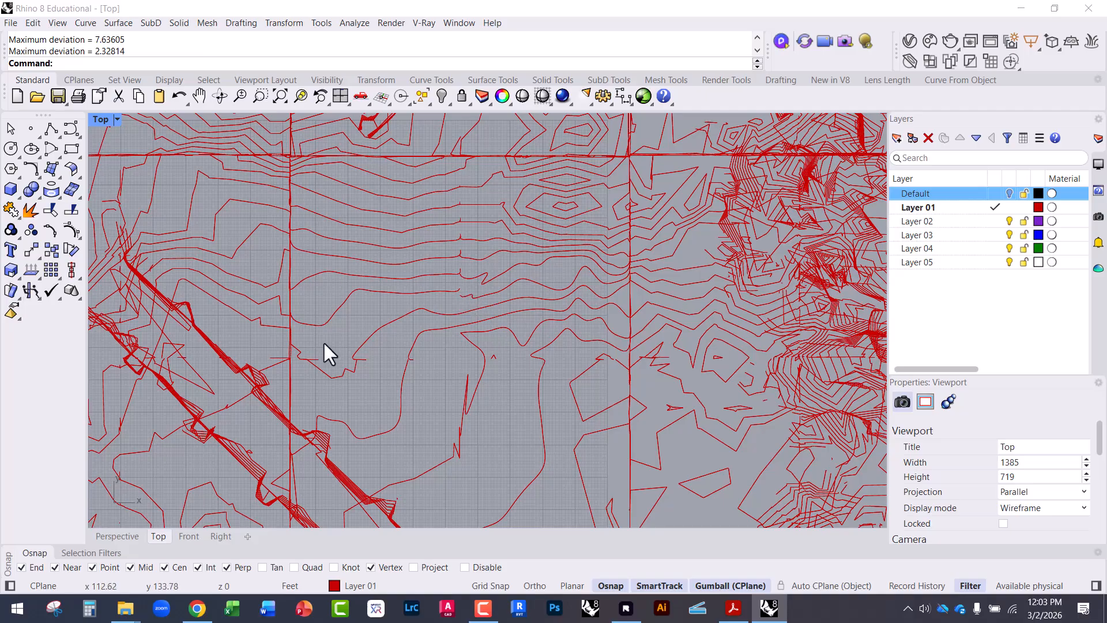
{"action": "scroll", "coordinate": [499, 303], "scroll_direction": "up", "scroll_amount": 3}
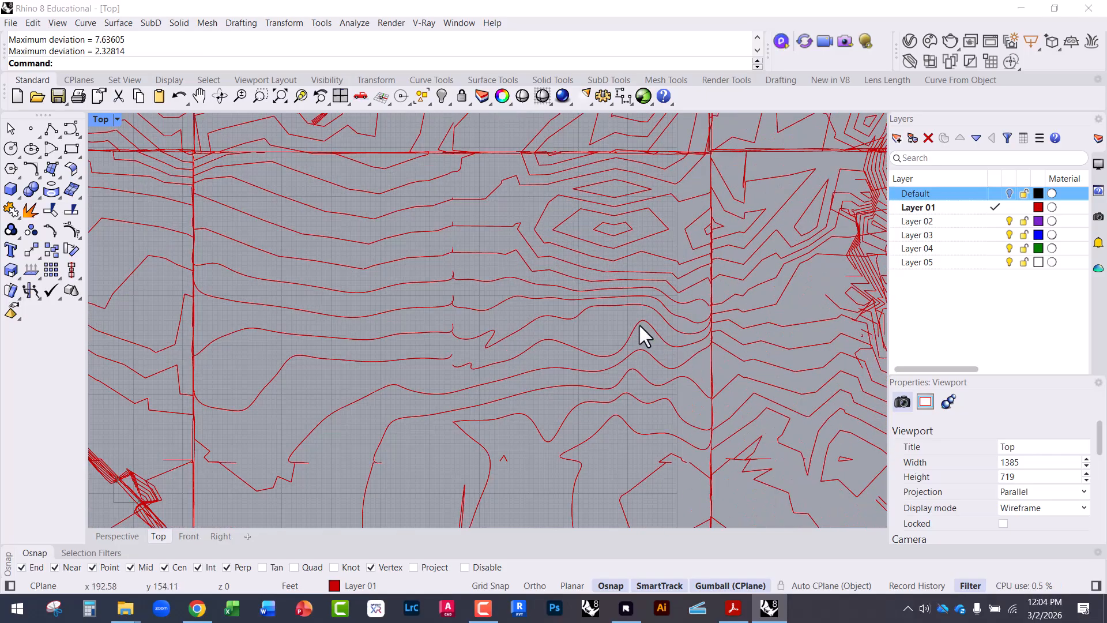
{"action": "scroll", "coordinate": [646, 179], "scroll_direction": "up", "scroll_amount": 3}
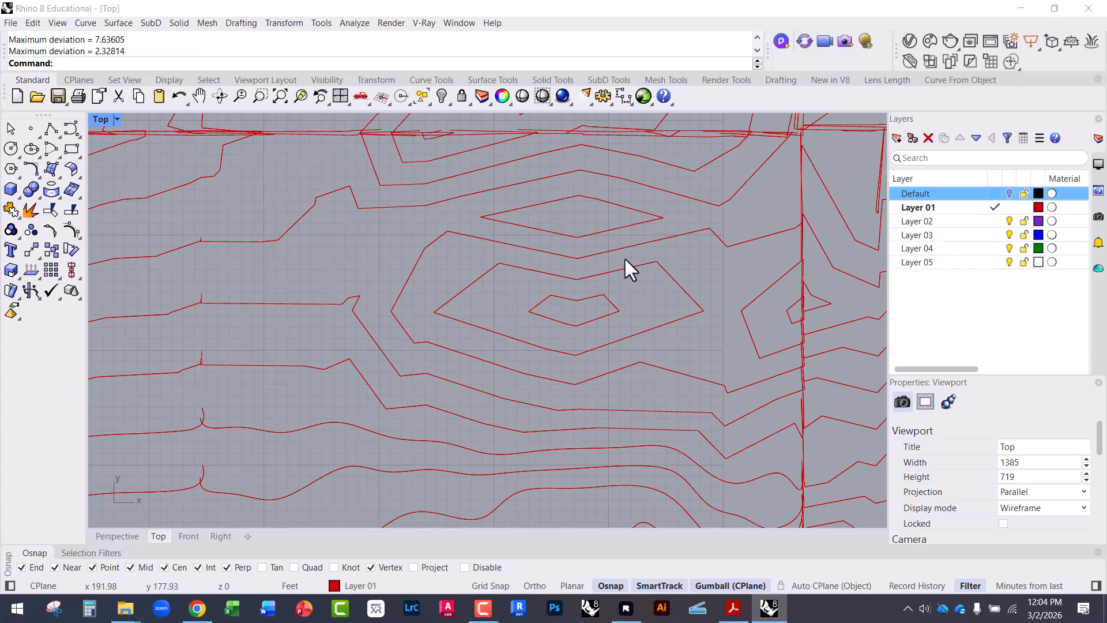
{"action": "scroll", "coordinate": [572, 217], "scroll_direction": "down", "scroll_amount": 6}
{"action": "scroll", "coordinate": [464, 329], "scroll_direction": "up", "scroll_amount": 6}
{"action": "scroll", "coordinate": [635, 337], "scroll_direction": "down", "scroll_amount": 3}
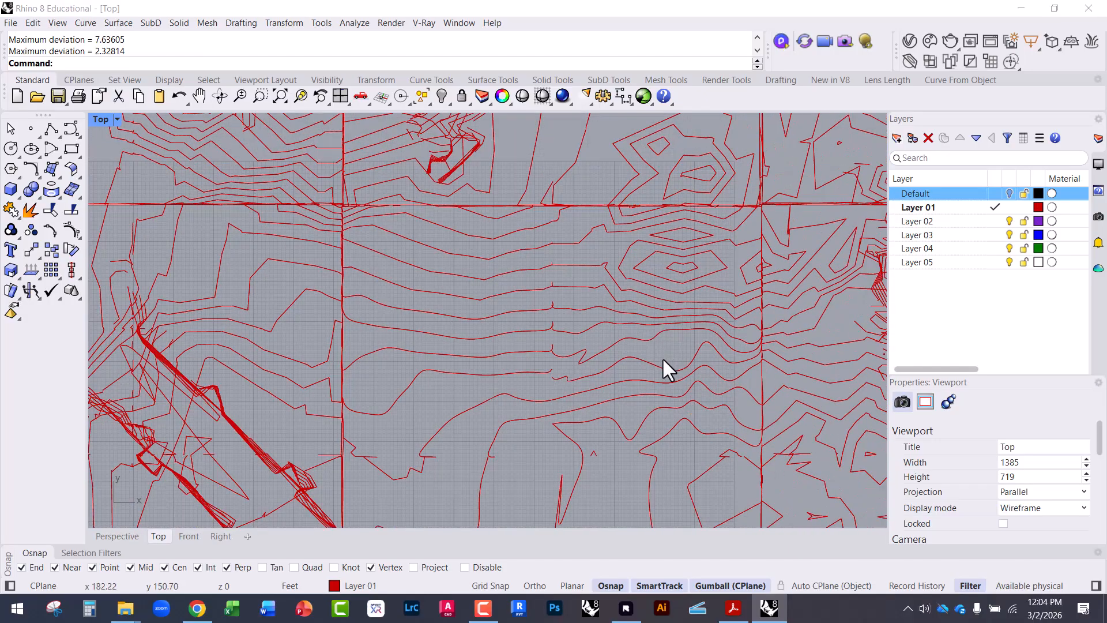
{"action": "key", "text": "ctrl+z"}
{"action": "key", "text": "Escape"}
Maximize the Perspective viewport and view the hillside contours from a low angle
{"action": "scroll", "coordinate": [669, 358], "scroll_direction": "down", "scroll_amount": 8}
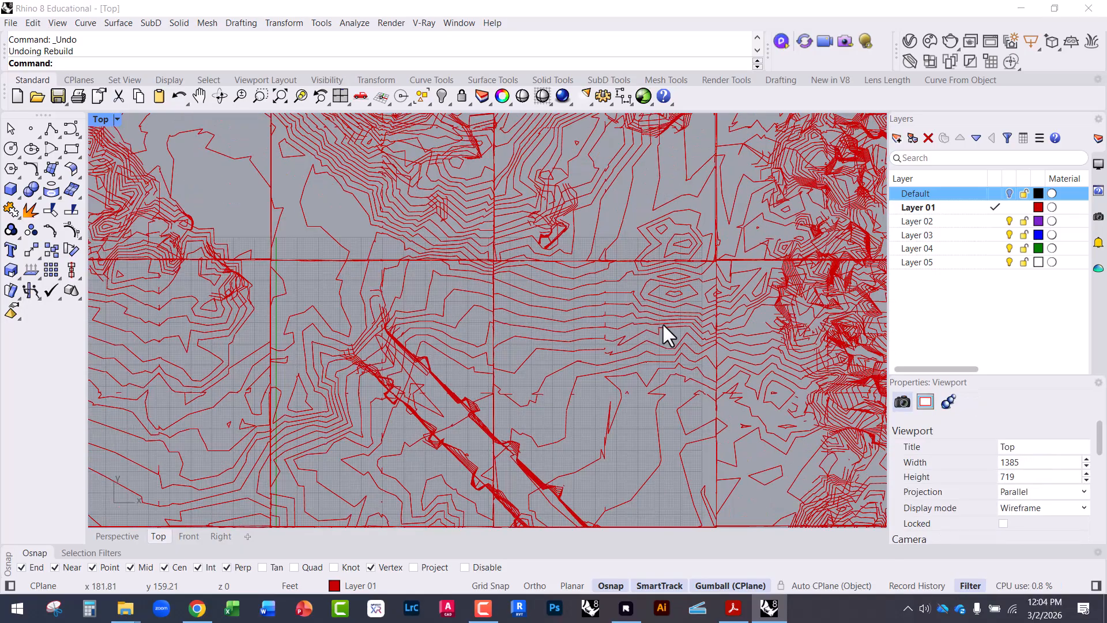
{"action": "right_click_drag", "start_coordinate": [630, 356], "coordinate": [608, 431]}
{"action": "scroll", "coordinate": [526, 168], "scroll_direction": "up", "scroll_amount": 6}
{"action": "right_click_drag", "start_coordinate": [549, 239], "coordinate": [653, 398]}
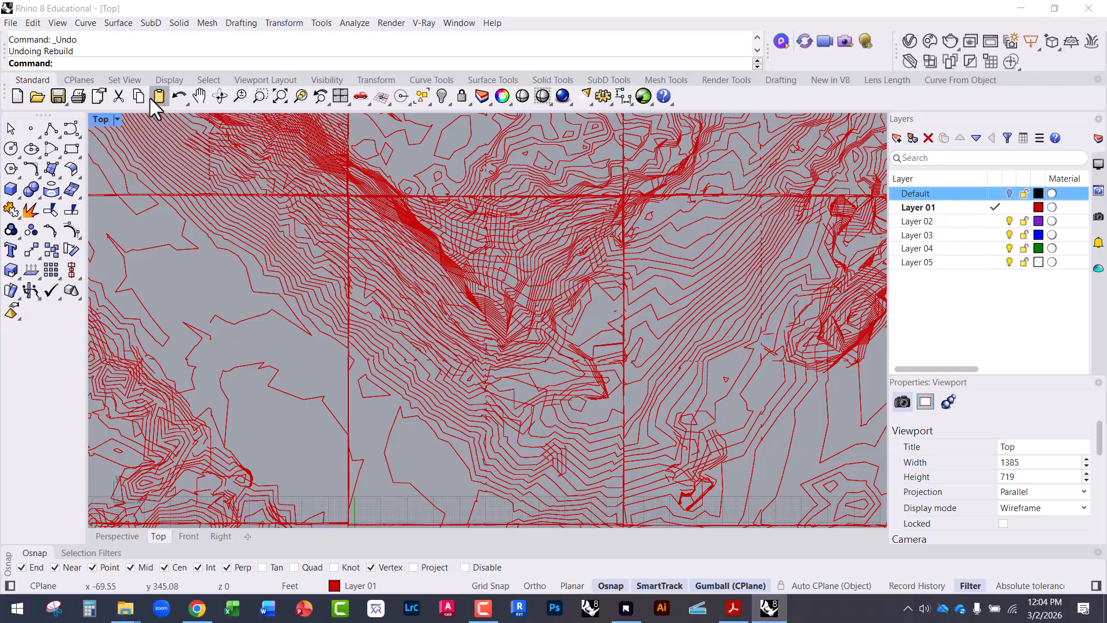
{"action": "double_click", "coordinate": [97, 119]}
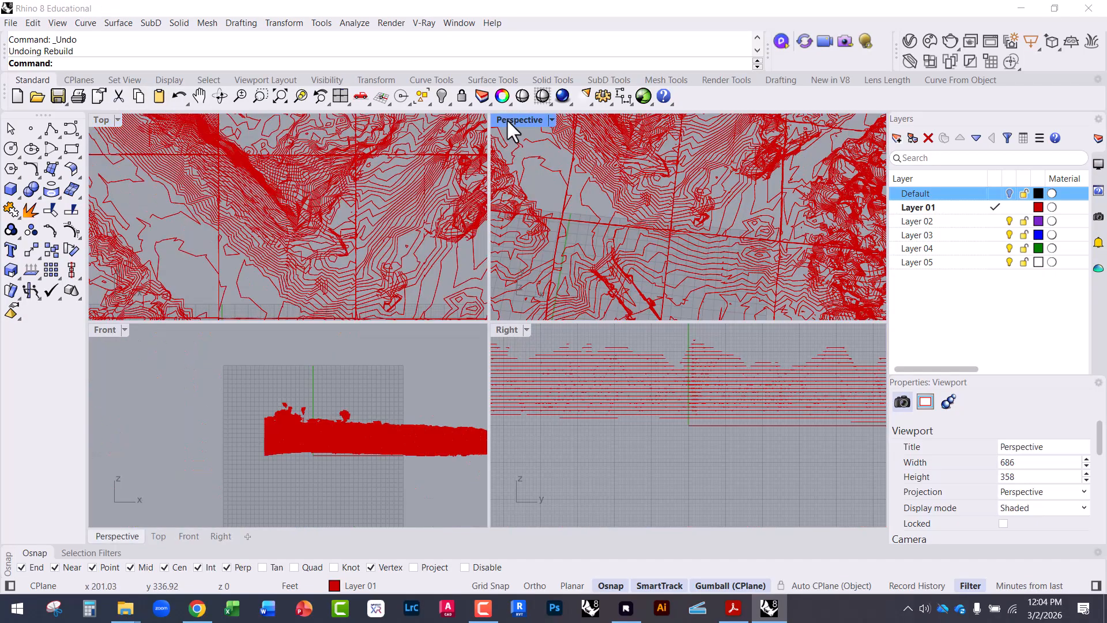
{"action": "double_click", "coordinate": [507, 118]}
{"action": "right_click_drag", "start_coordinate": [564, 304], "coordinate": [454, 387]}
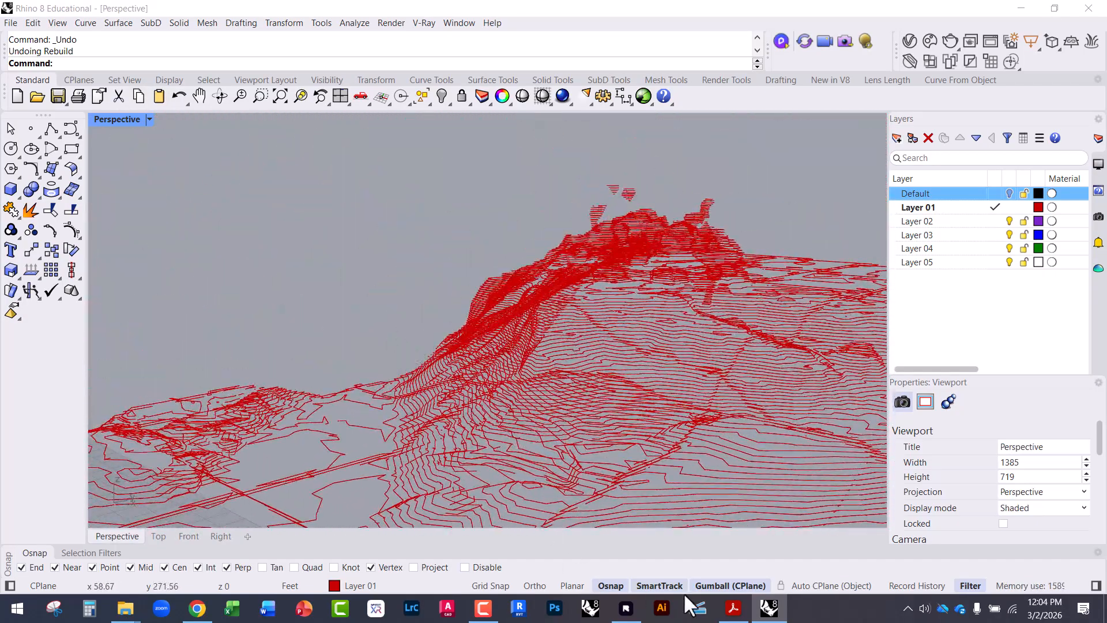